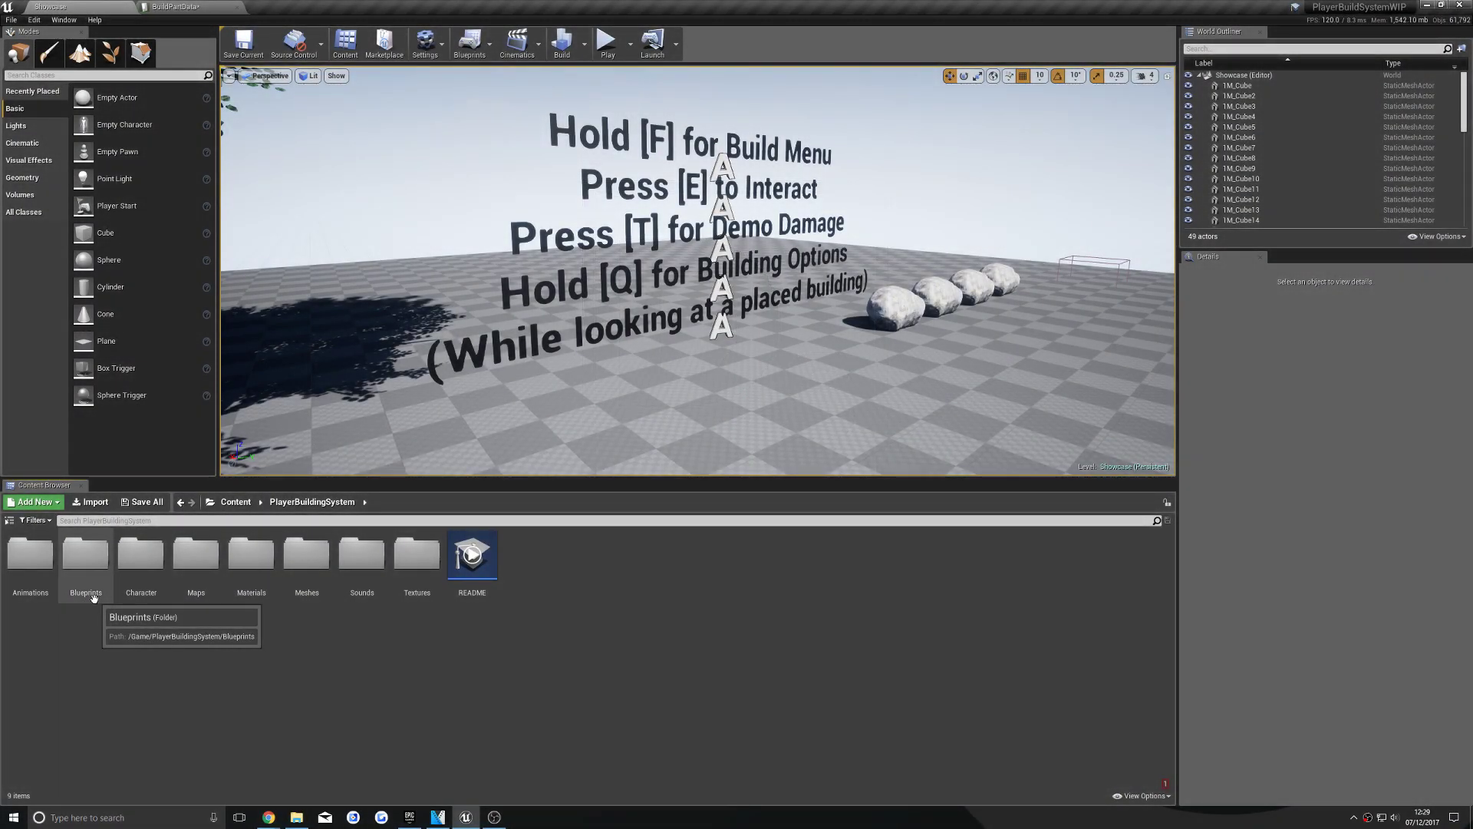
Open the BuildPartData data table from Blueprints > BuildingBlueprints > BuildTypes.
double_click(93, 597)
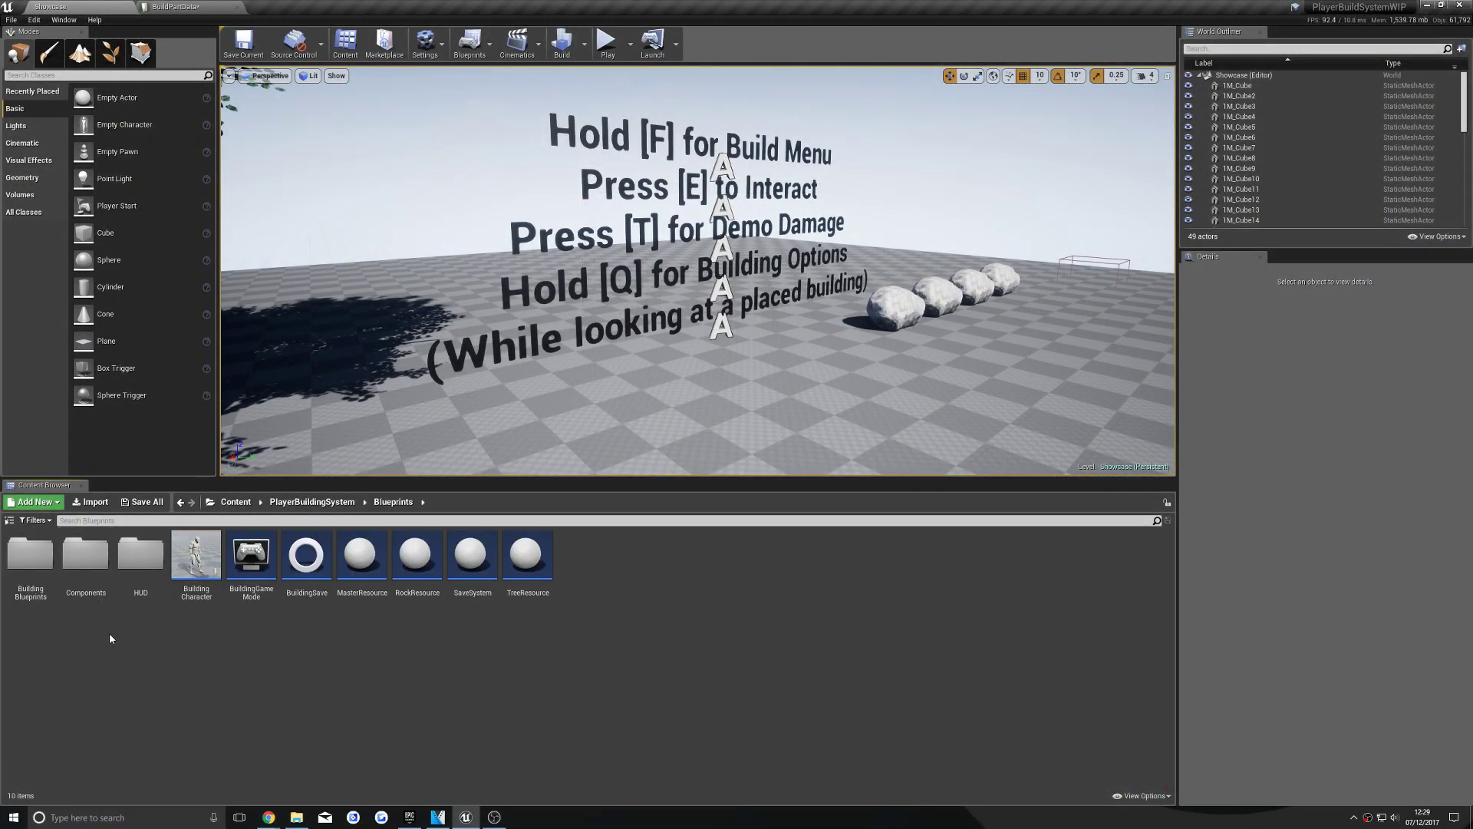
double_click(27, 596)
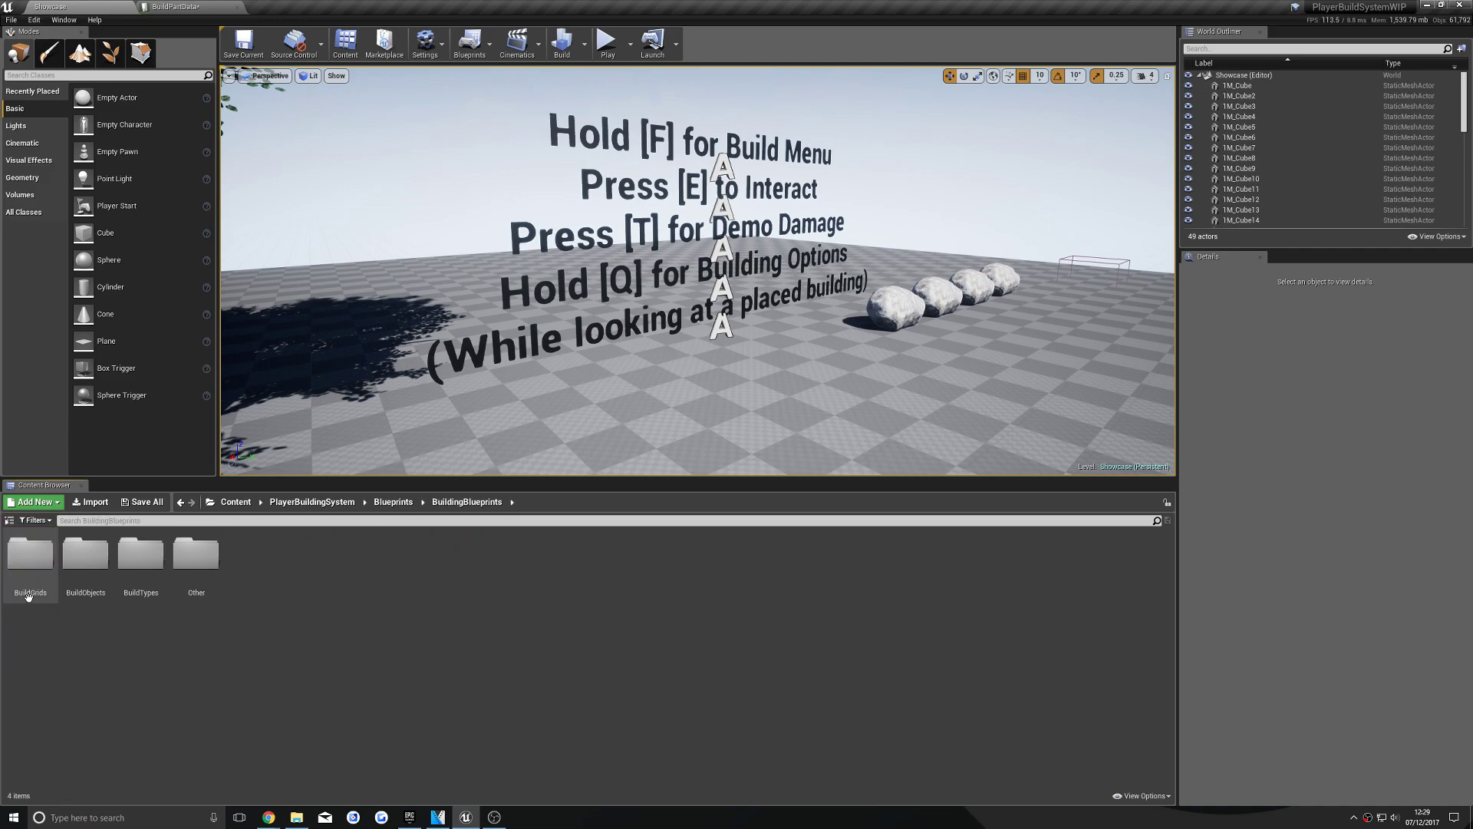
double_click(141, 575)
double_click(83, 560)
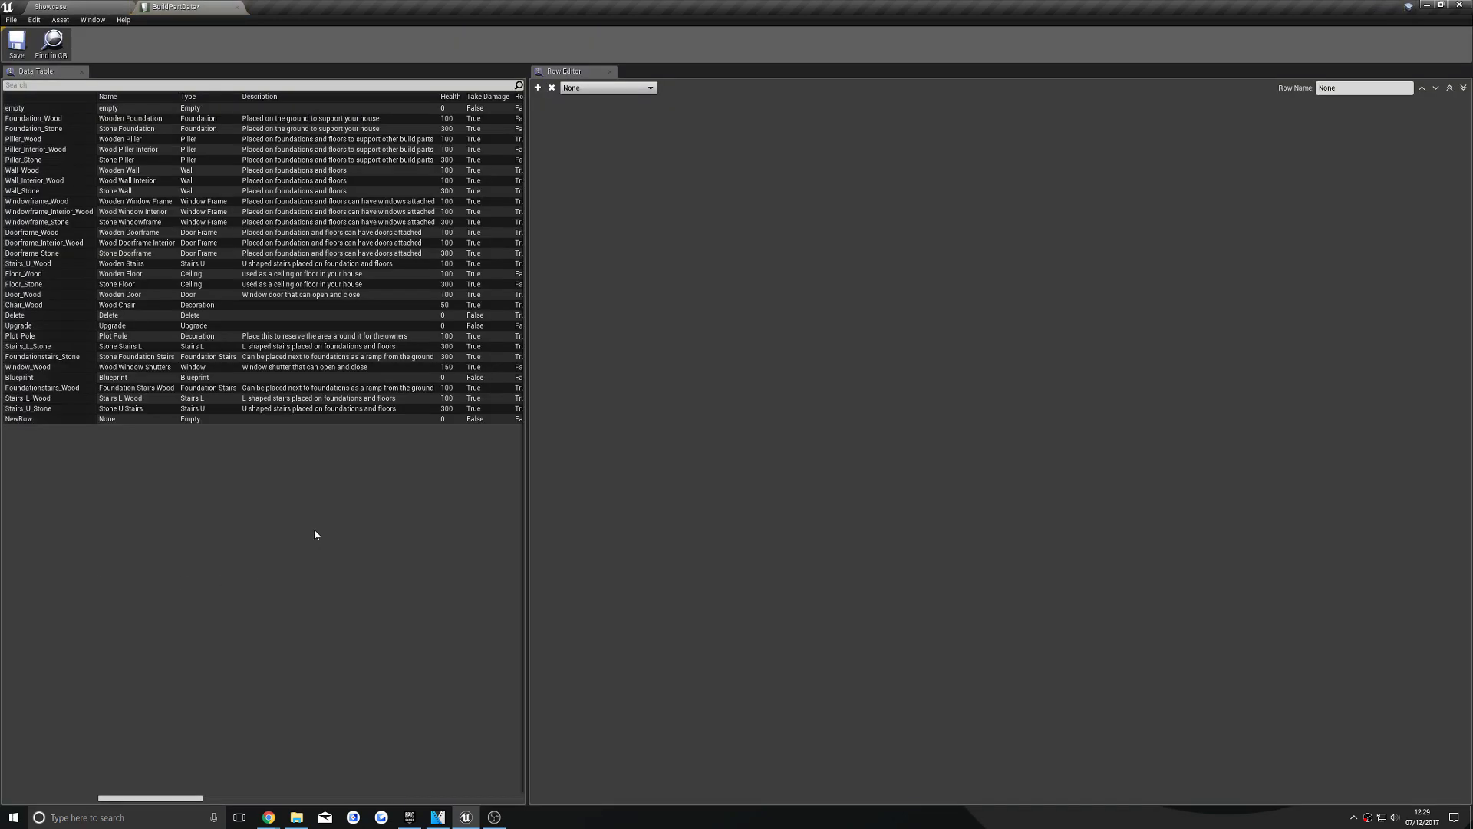
Add a new row to BuildPartData and select its row name for renaming.
left_click(538, 89)
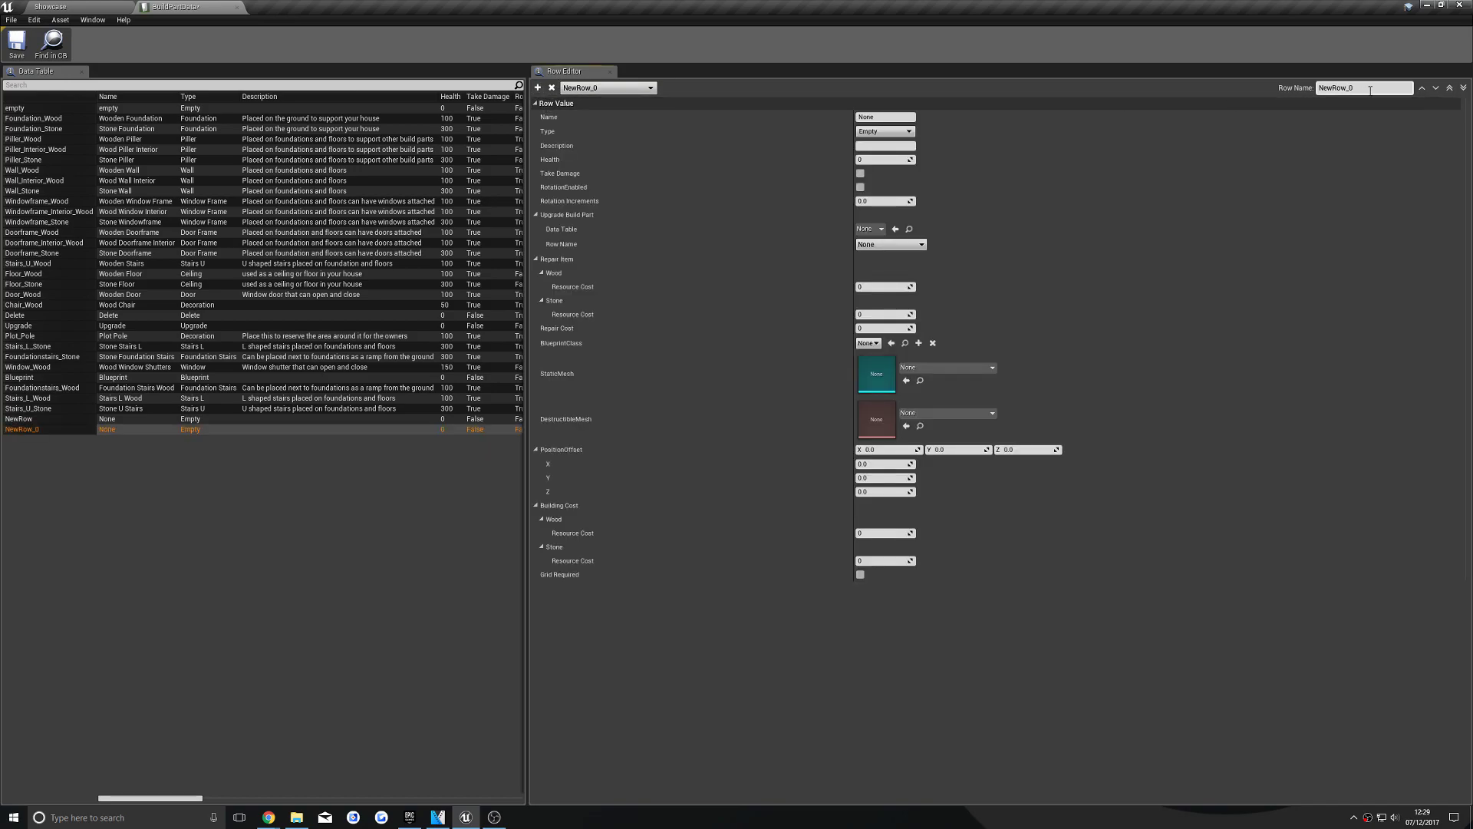
left_click_drag(1379, 89, 1266, 87)
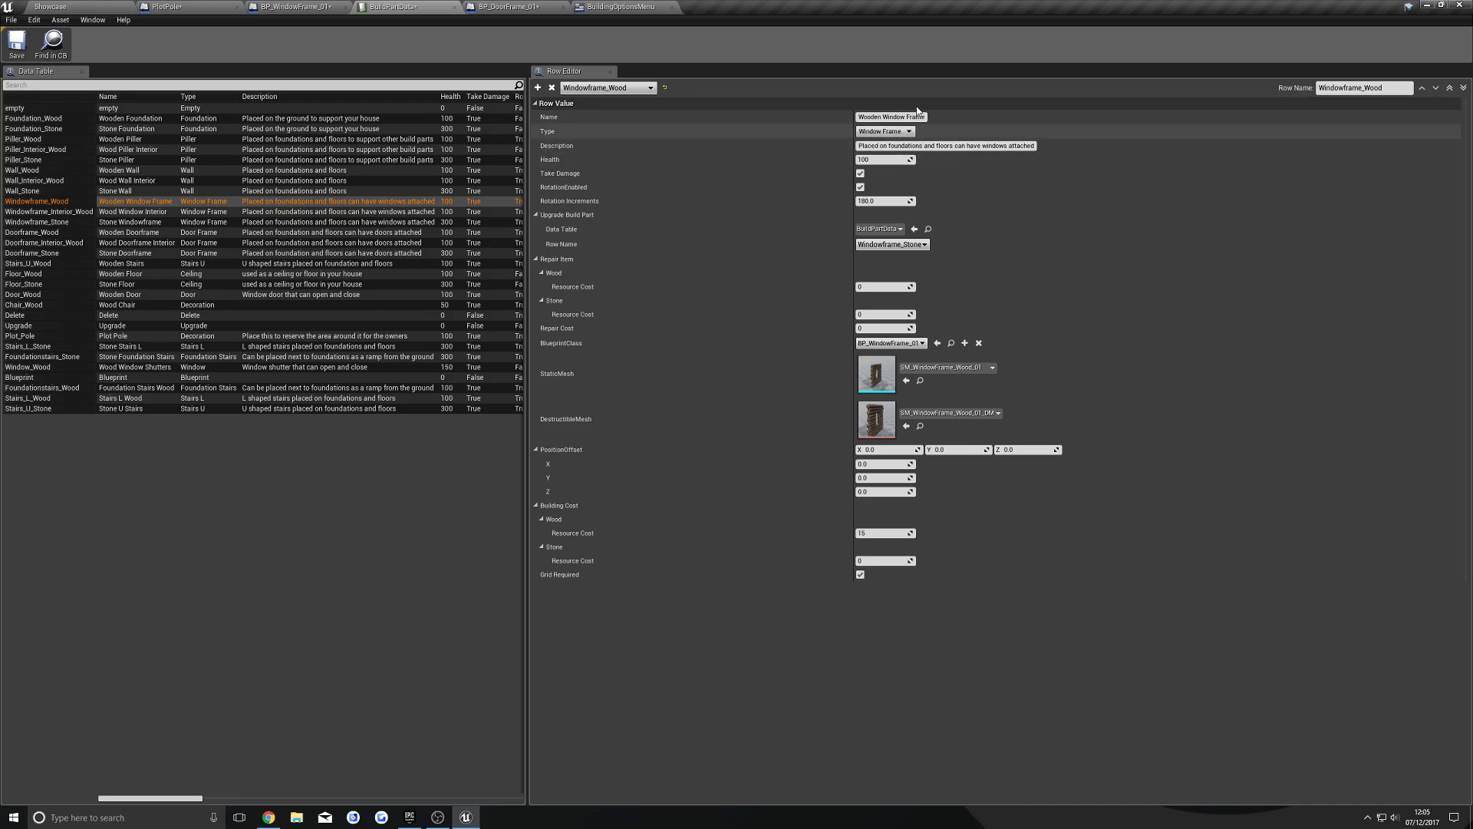
left_click(886, 132)
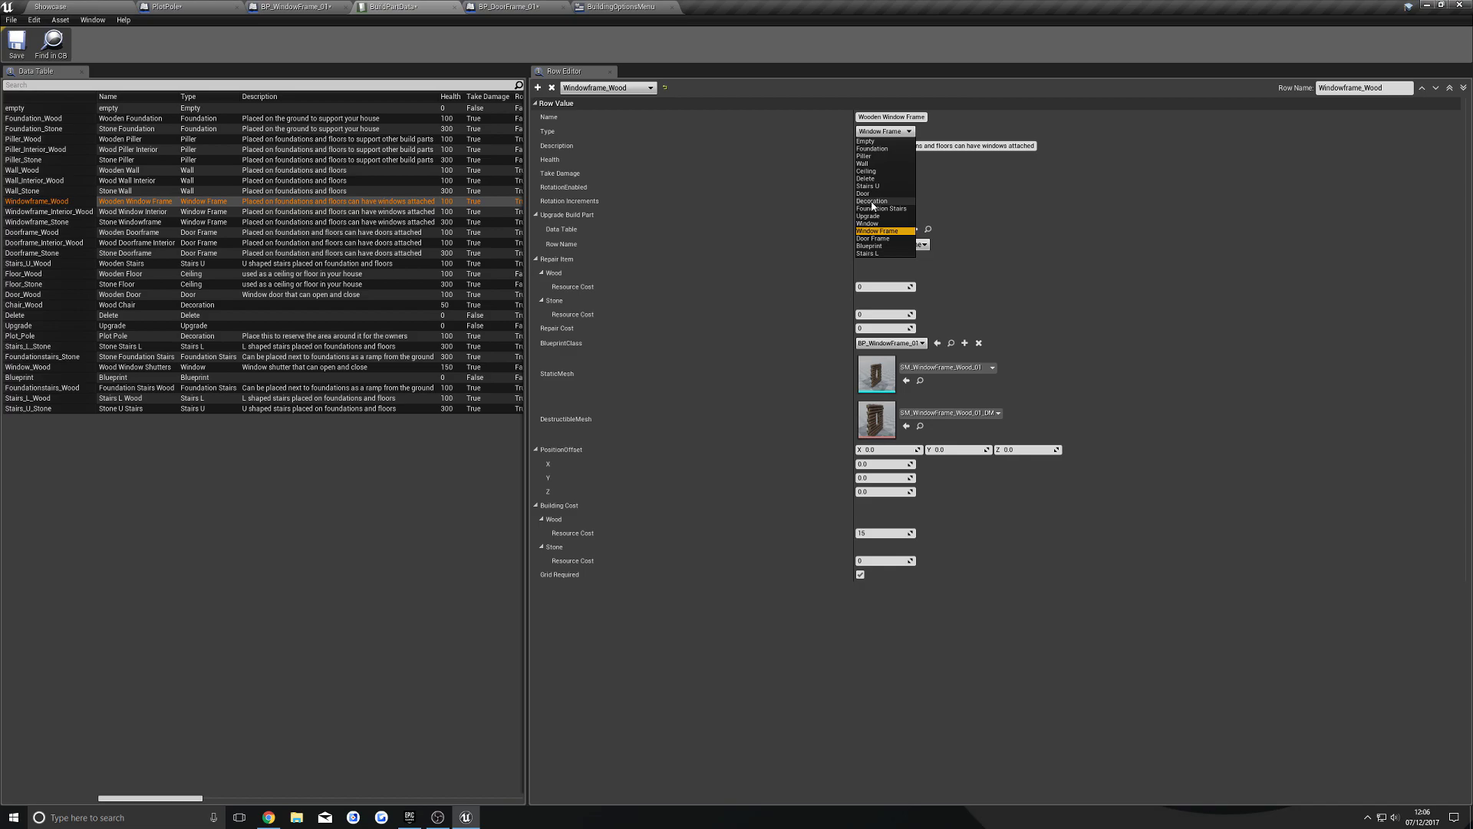
left_click(882, 132)
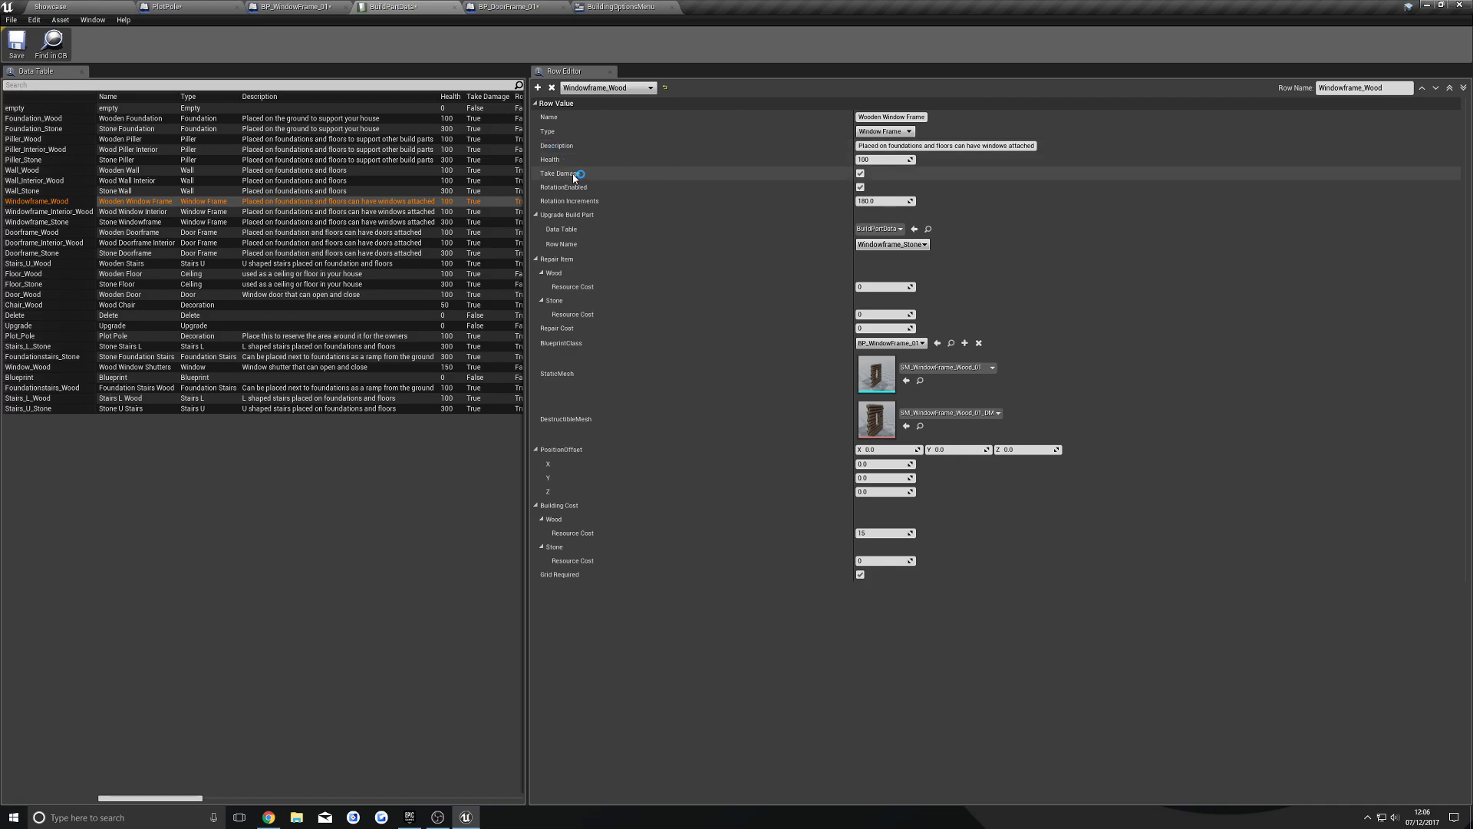
left_click(860, 188)
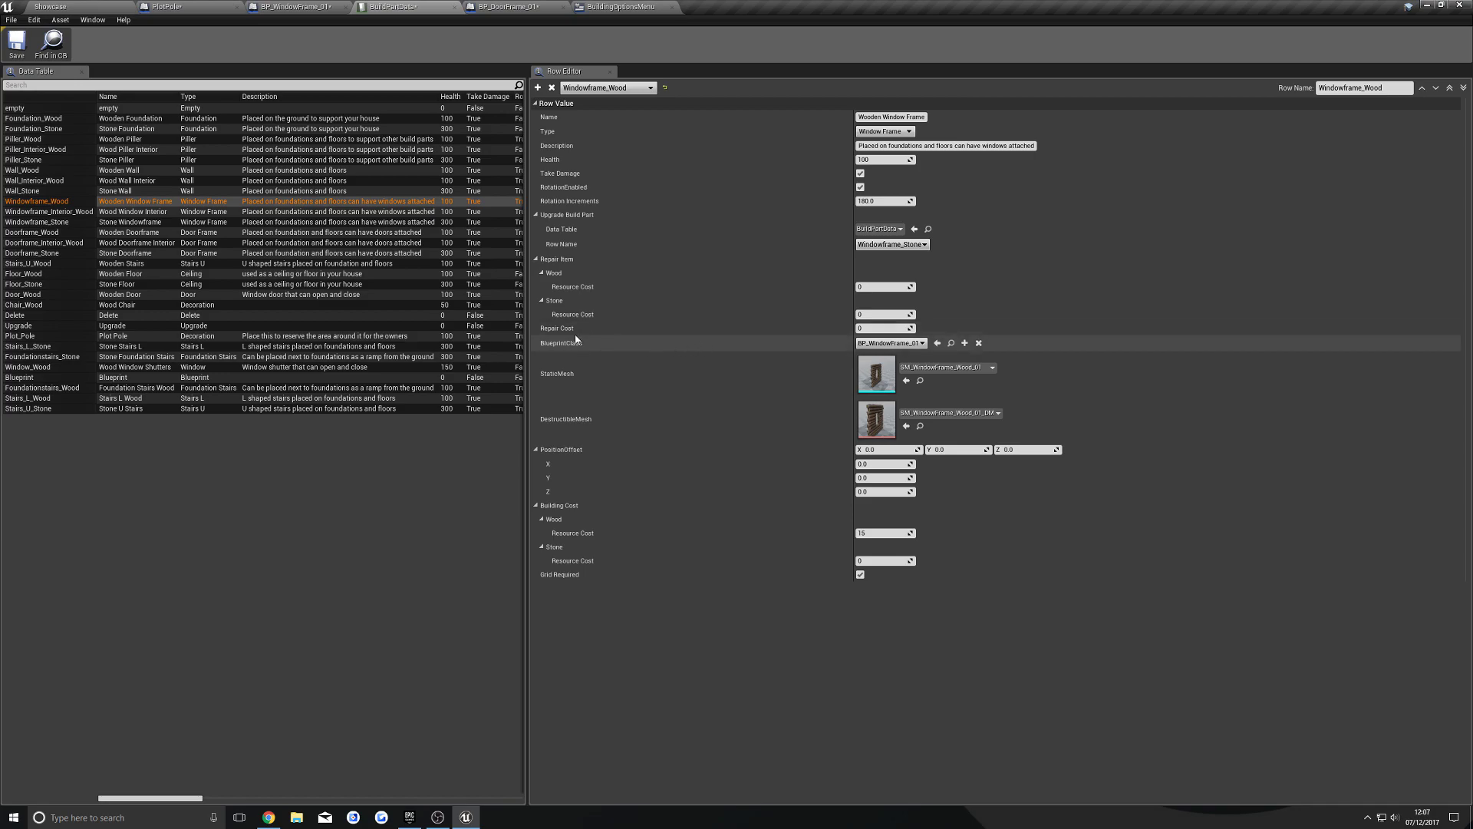
Browse the BlueprintClass list and close it with BP_WindowFrame_01 kept.
left_click(908, 346)
scroll(939, 537, "up", 2)
left_click(723, 360)
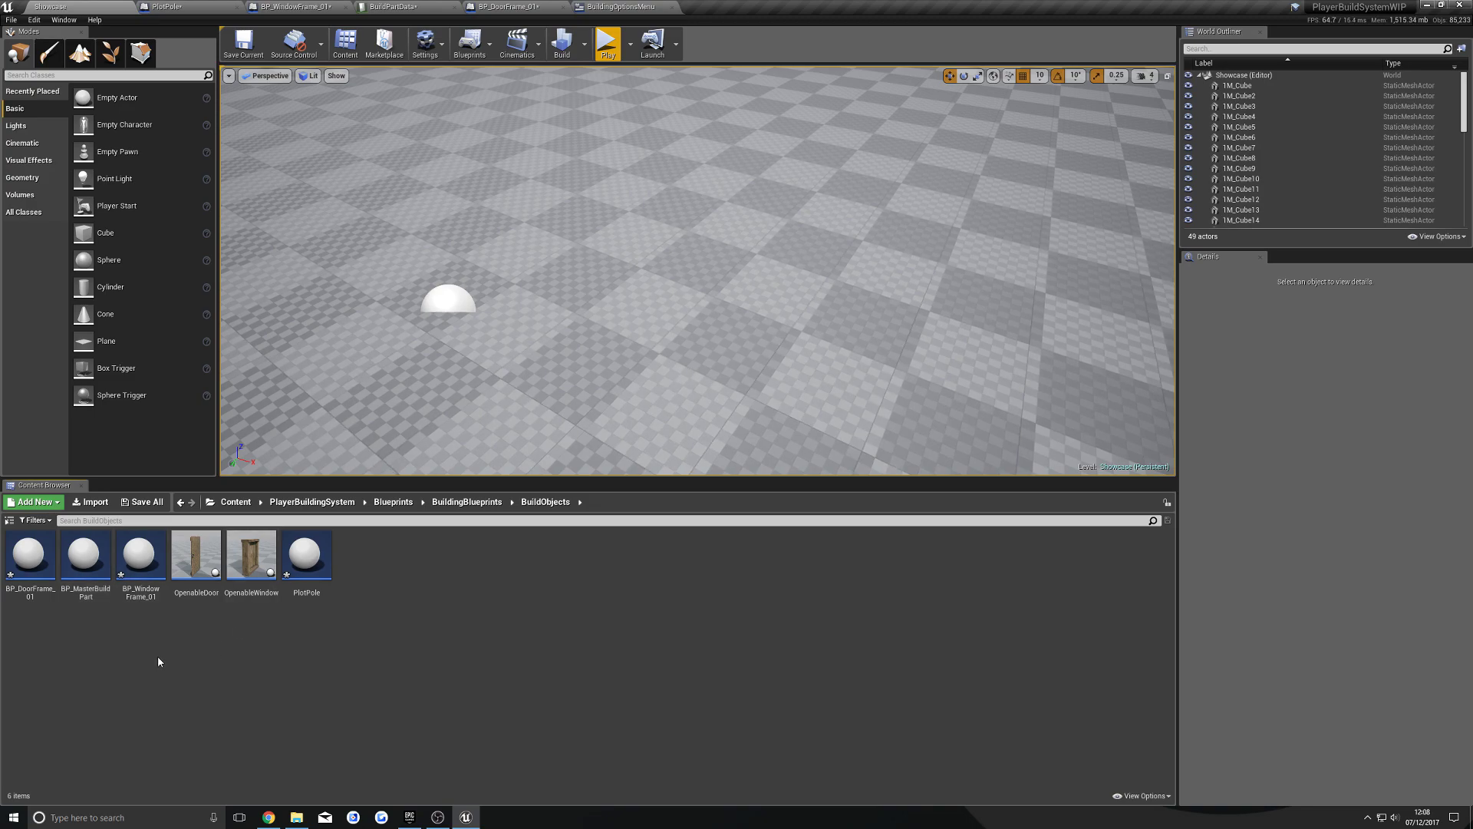
Create BP_MasterBuildPart_Child from BP_MasterBuildPart with the default name and open it.
right_click(84, 606)
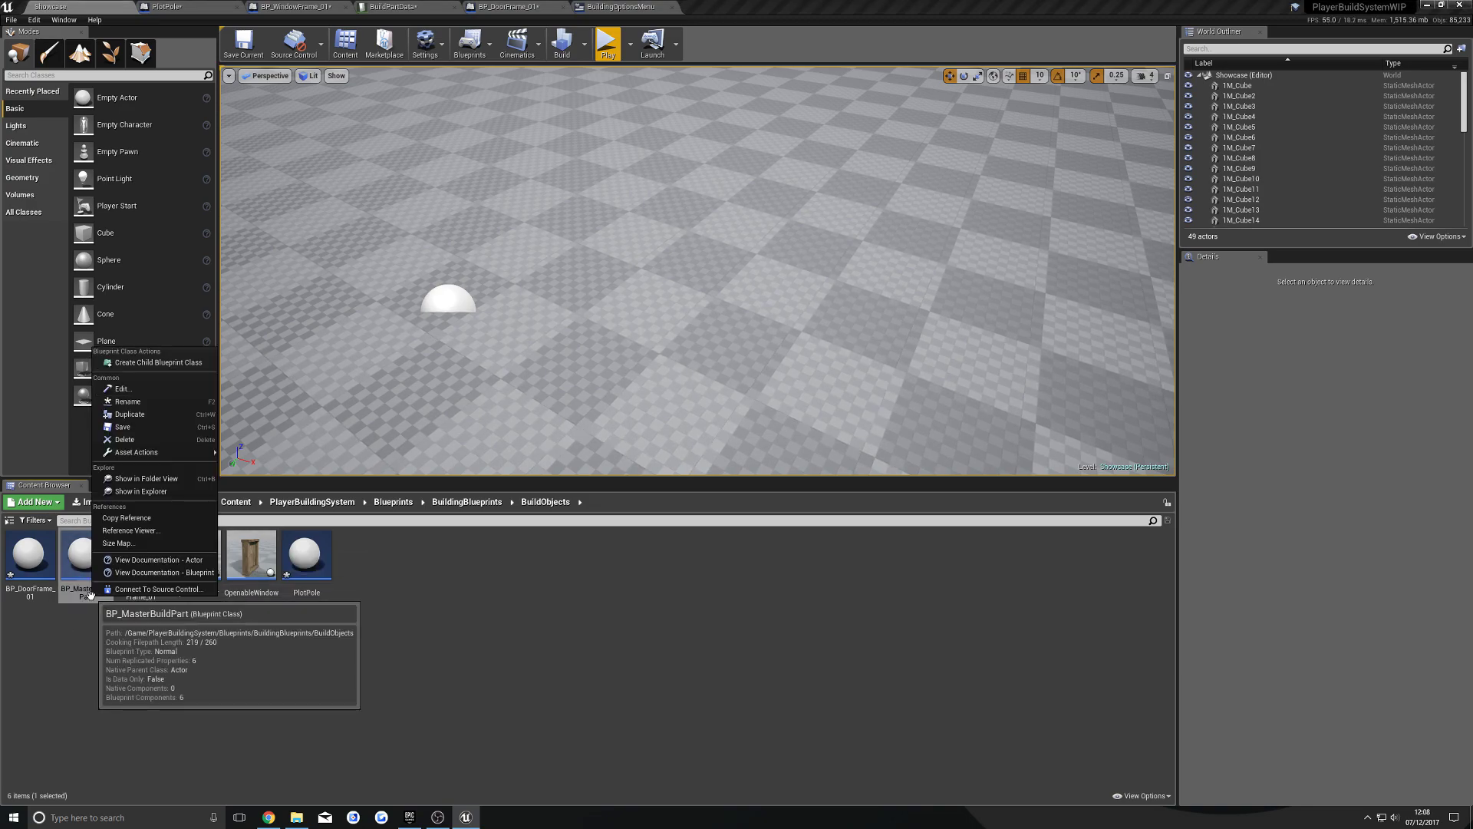
left_click(190, 370)
key("Return")
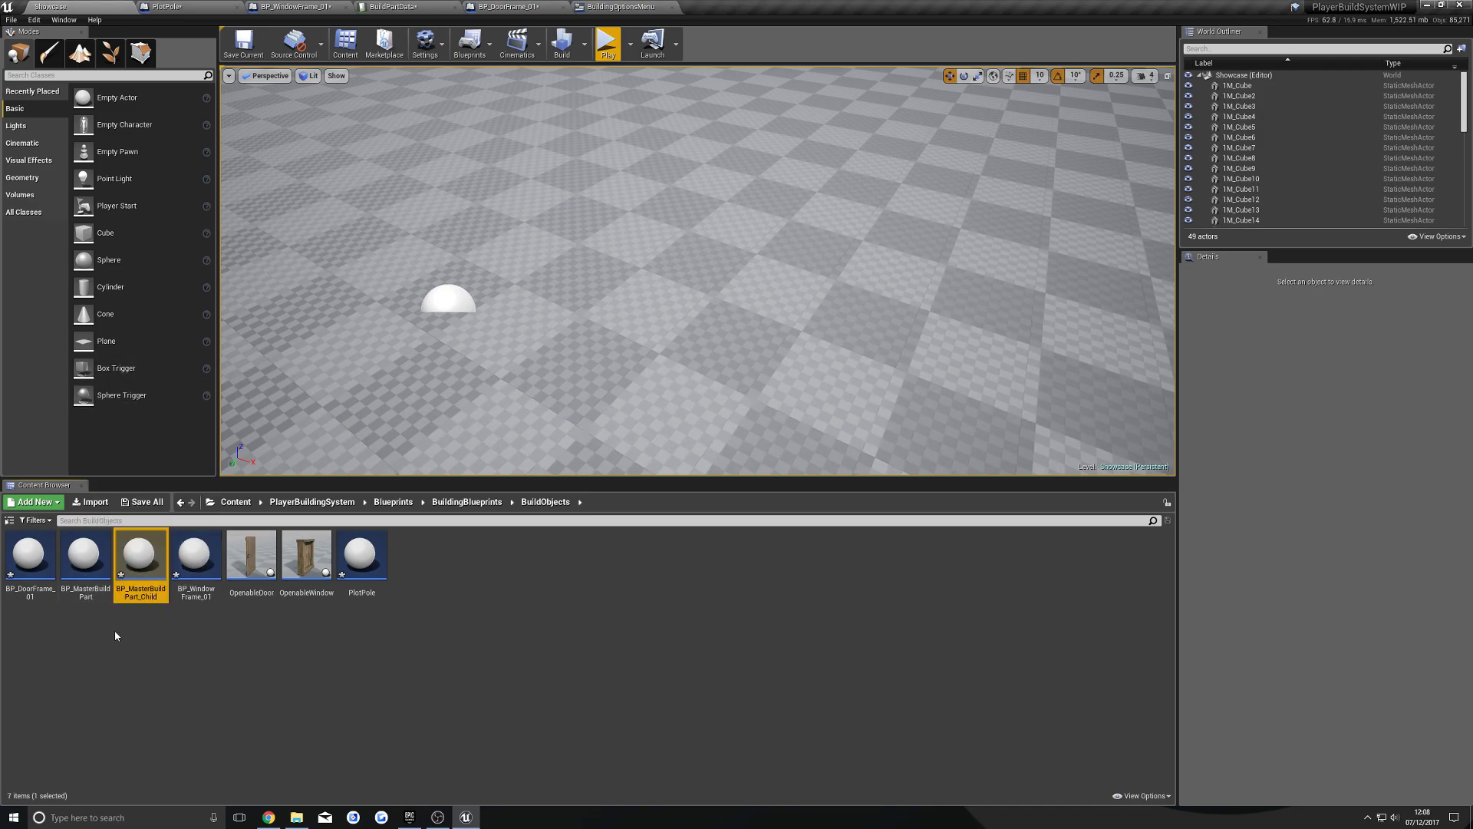
double_click(142, 560)
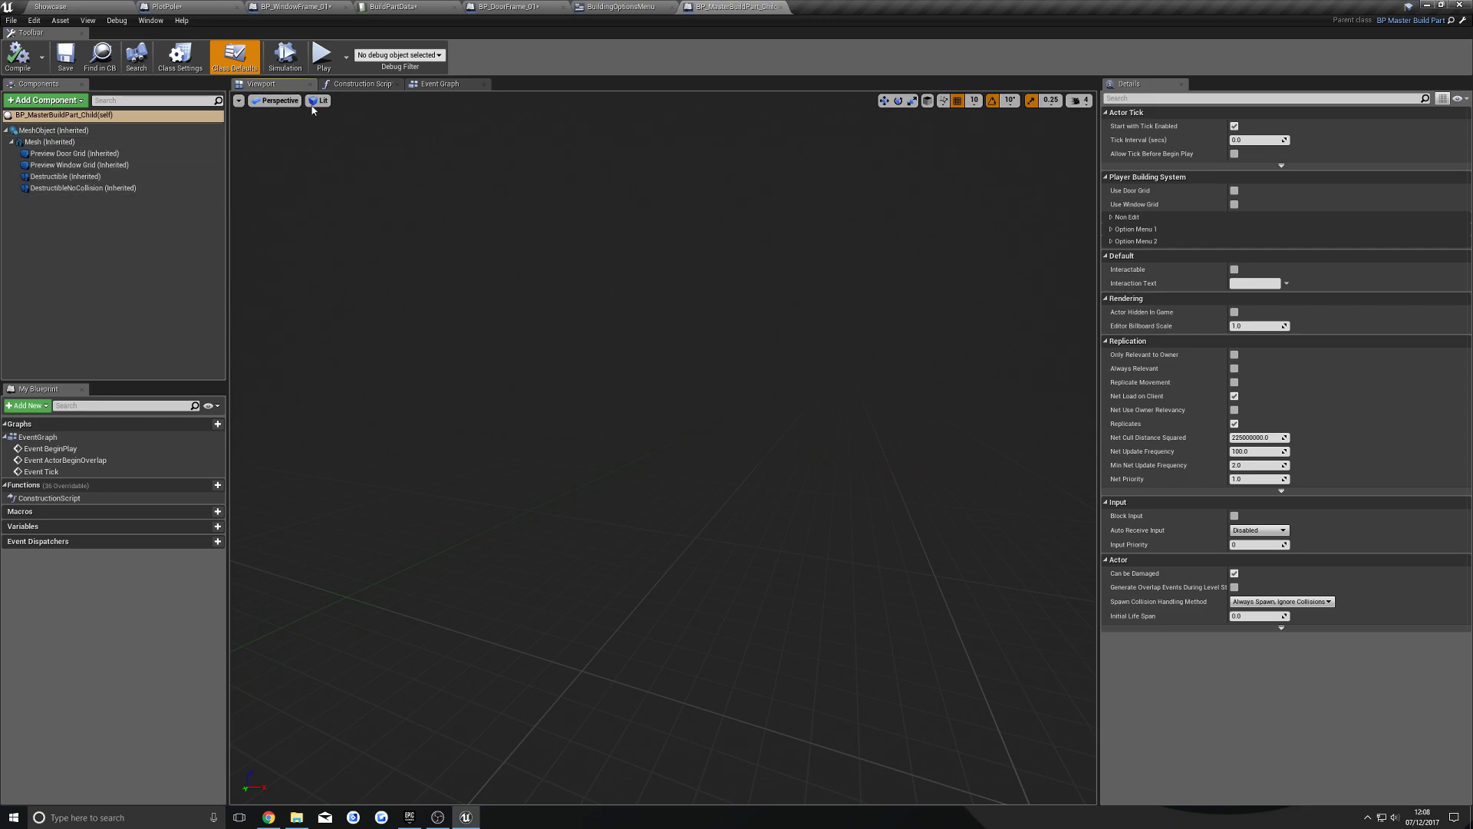
Make the Preview Door Grid component visible under Rendering.
left_click(99, 154)
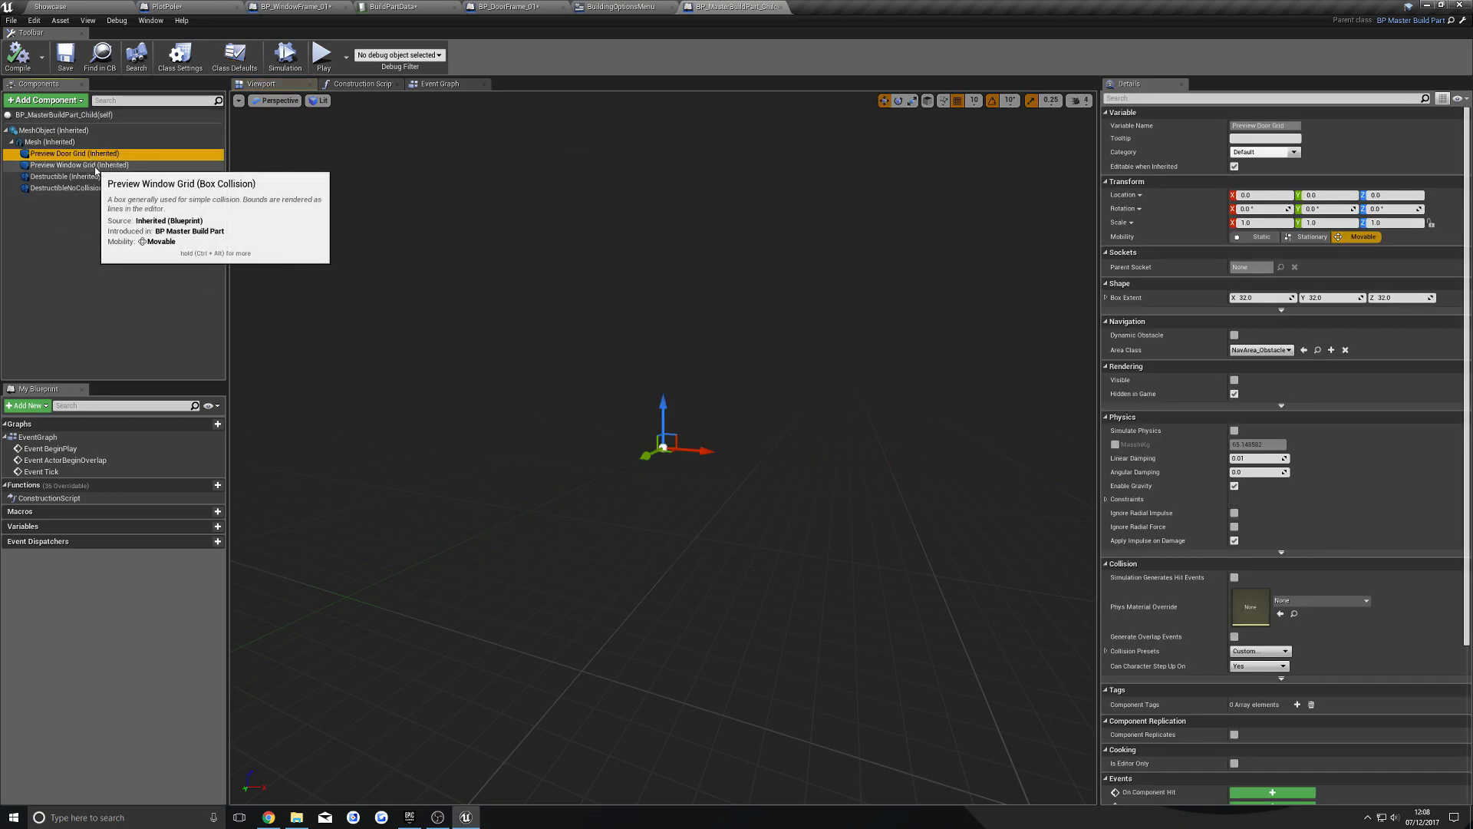
left_click_drag(668, 537, 659, 460)
scroll(1253, 739, "down", 5)
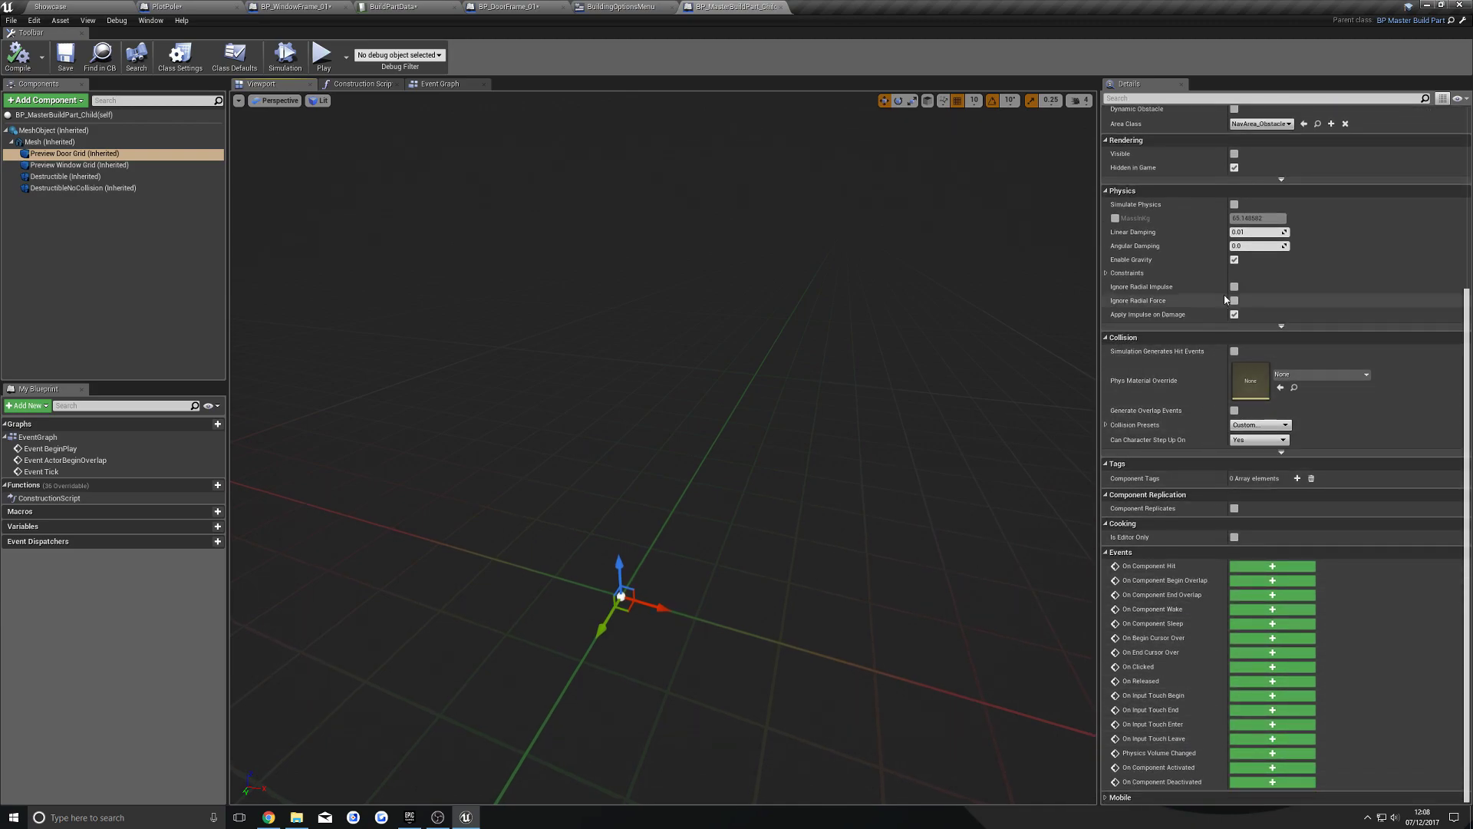
scroll(1231, 276, "up", 2)
left_click(1234, 208)
Raise the Preview Door Grid box slightly and slide it along Y, then return to the level.
left_click(113, 165)
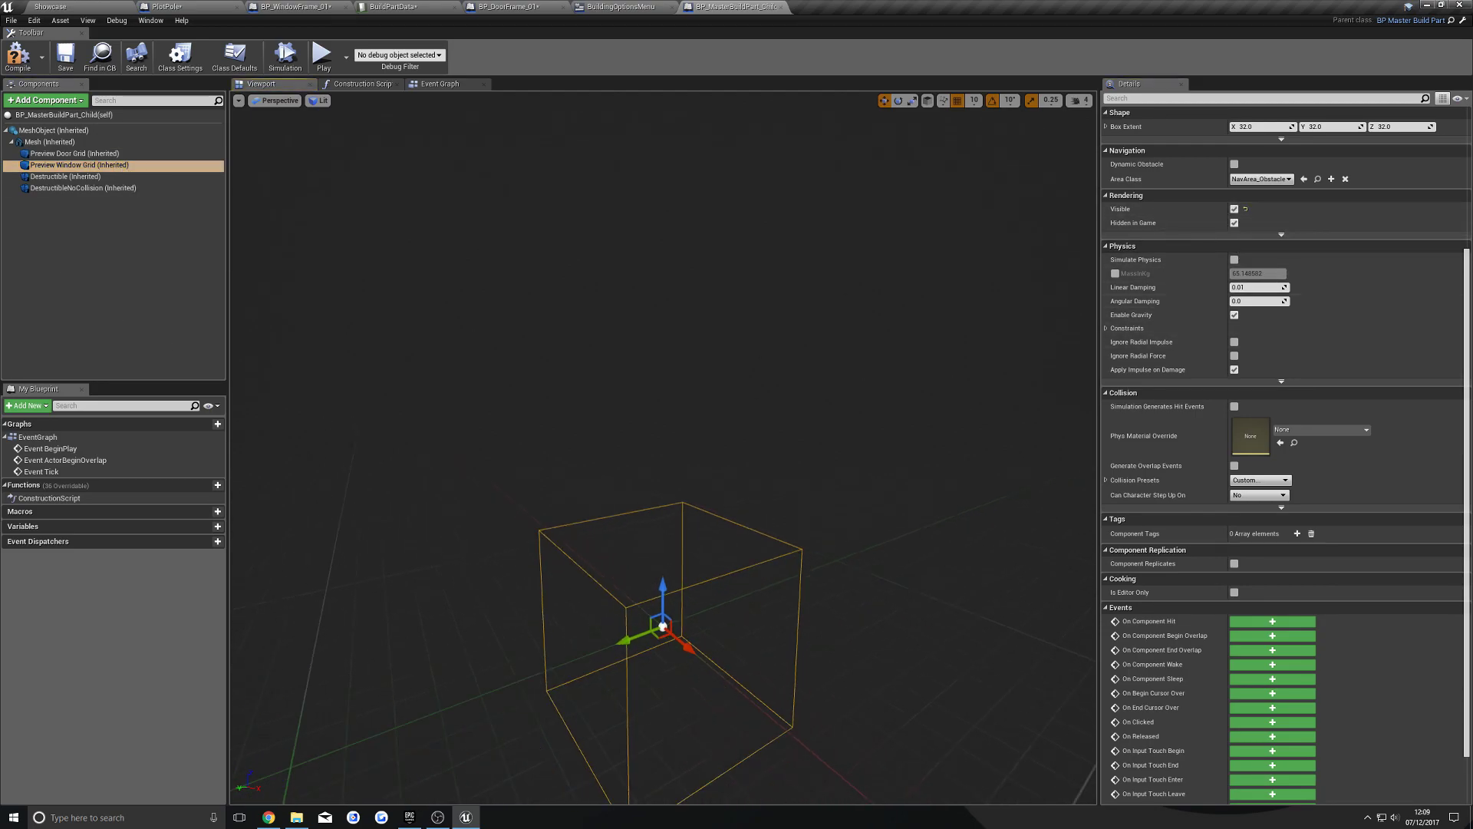
key("f")
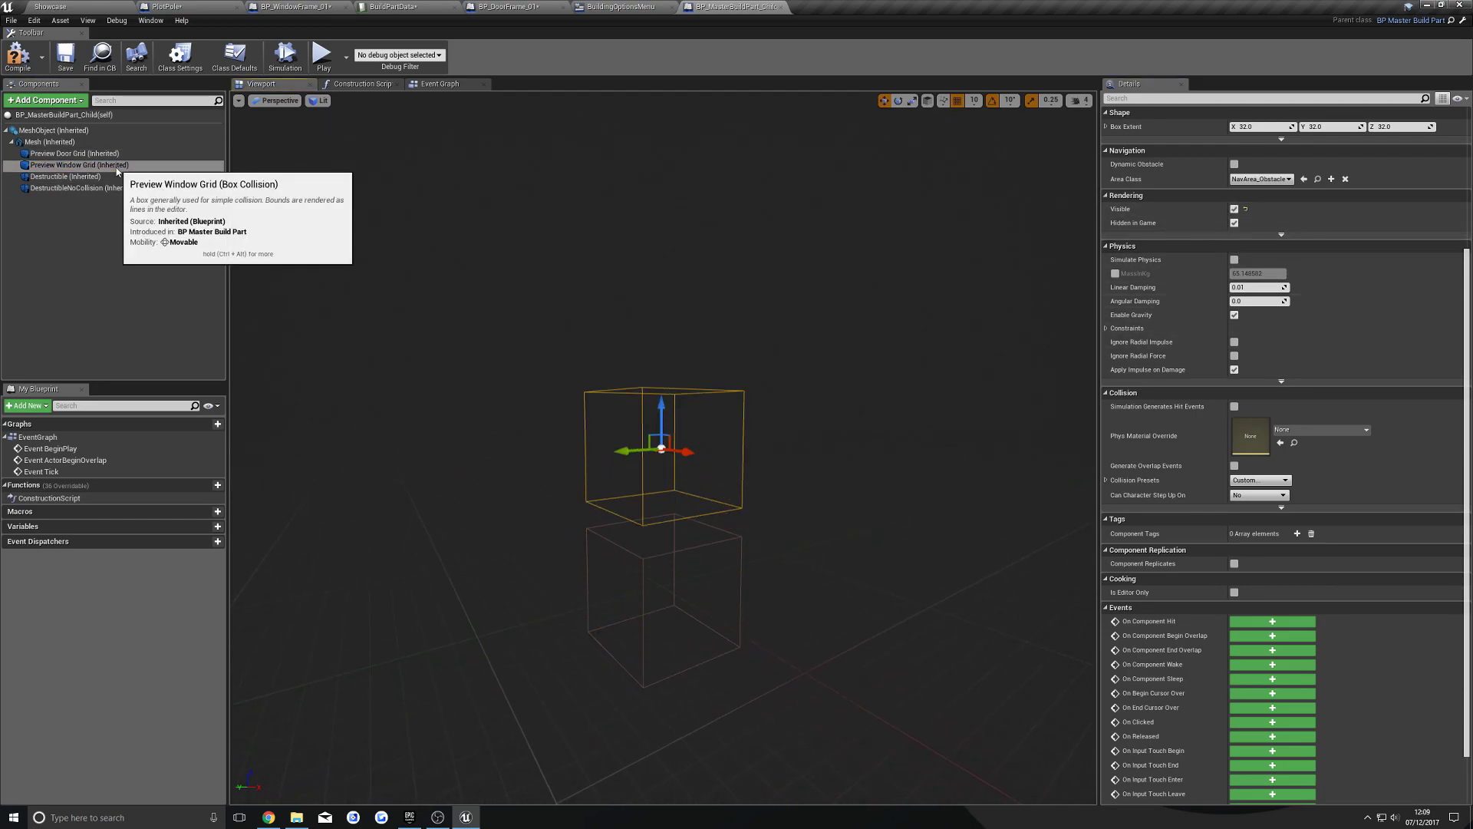
left_click(84, 154)
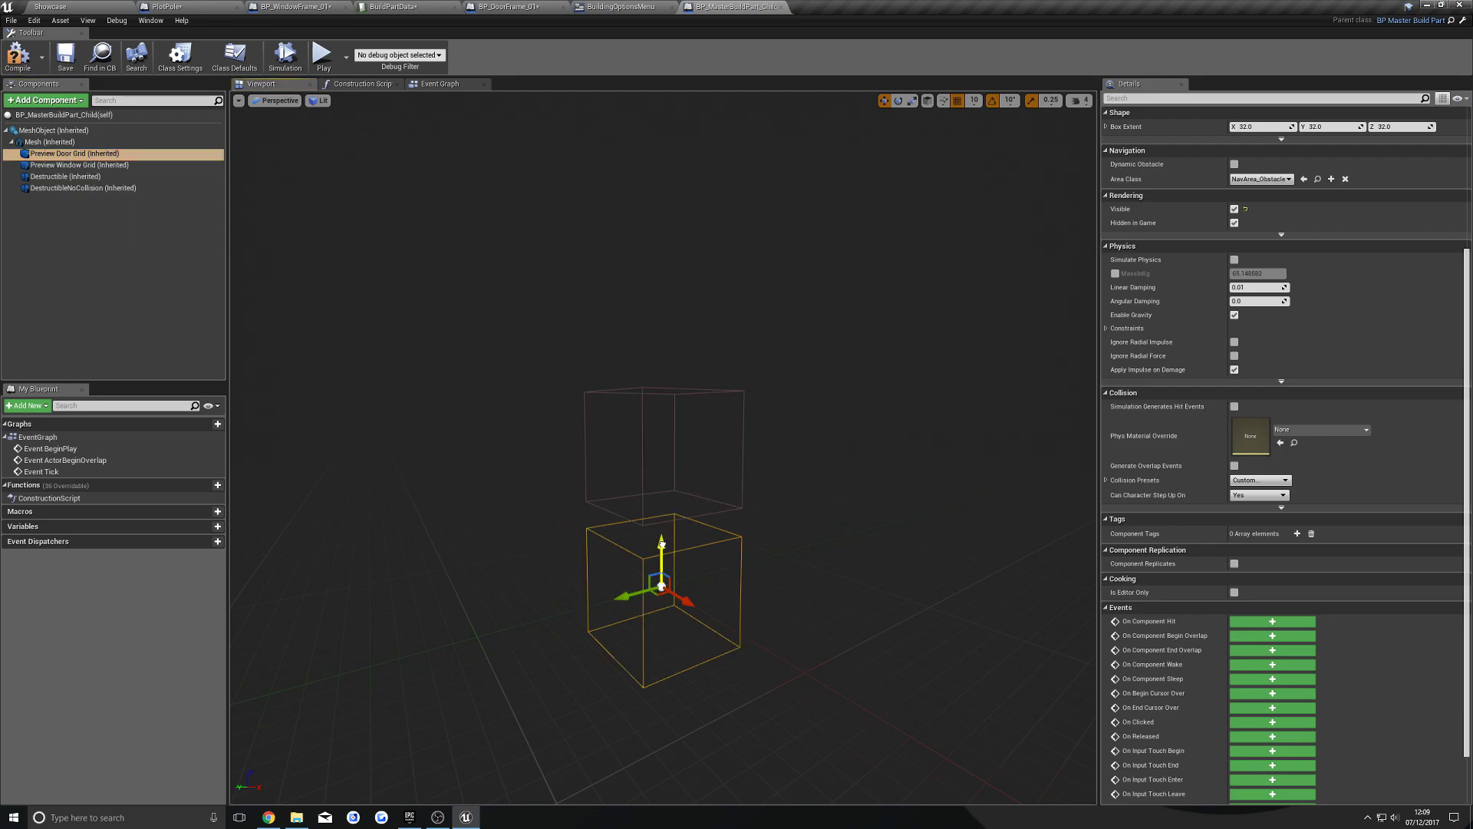
left_click_drag(661, 543, 661, 527)
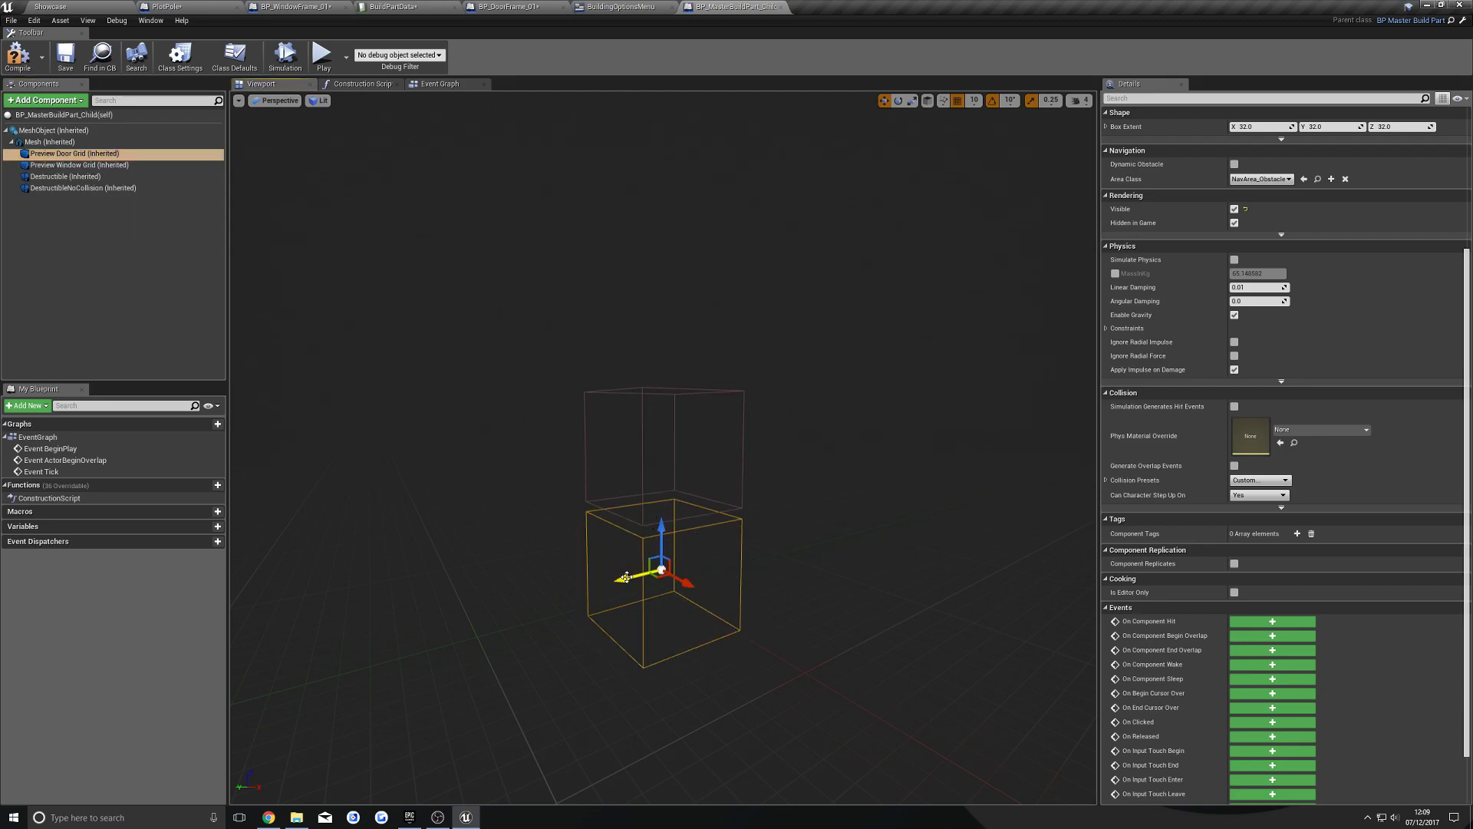
left_click_drag(626, 577, 562, 593)
middle_click_drag(575, 572, 698, 597)
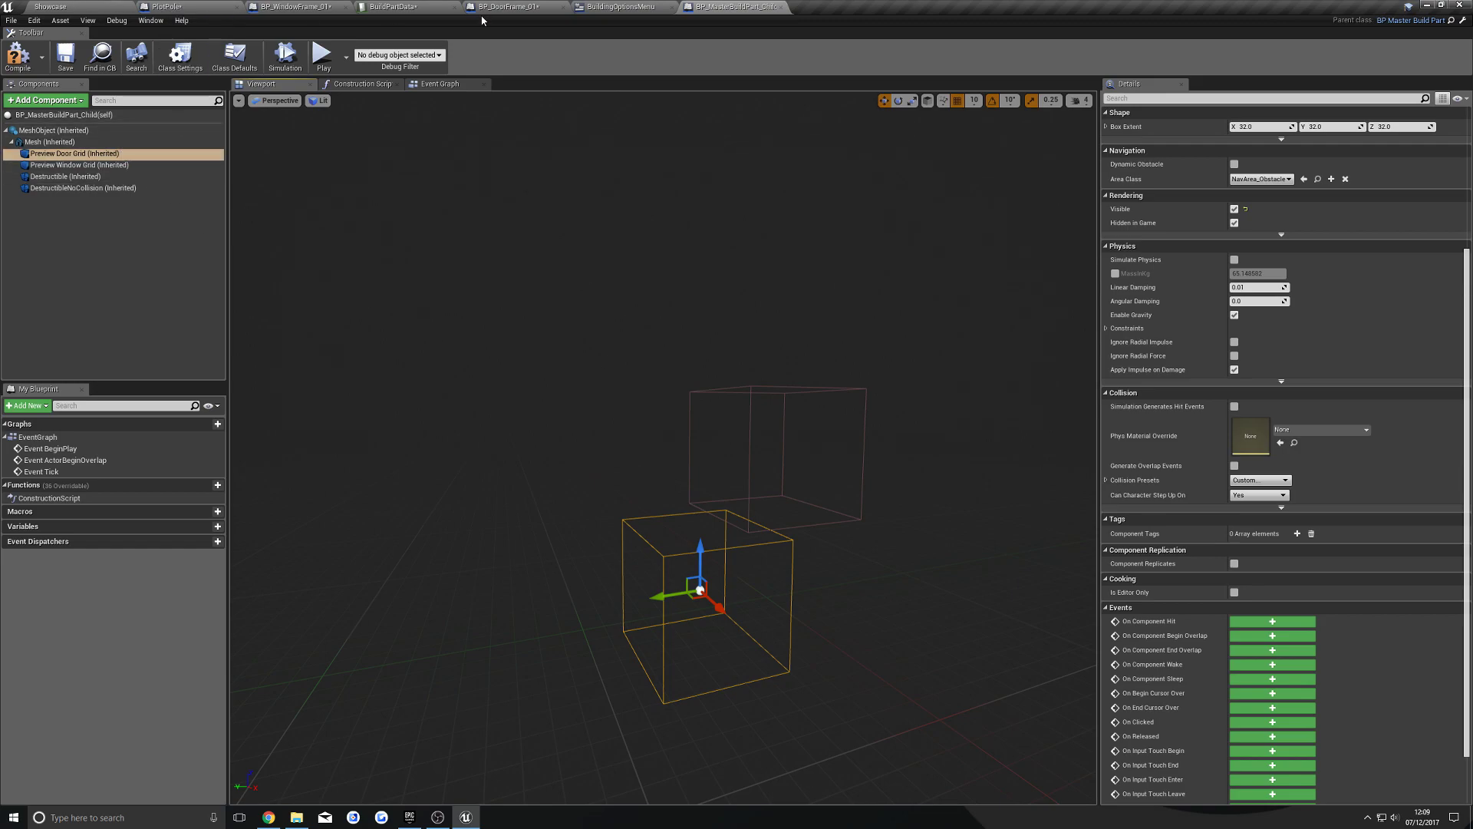
left_click(50, 6)
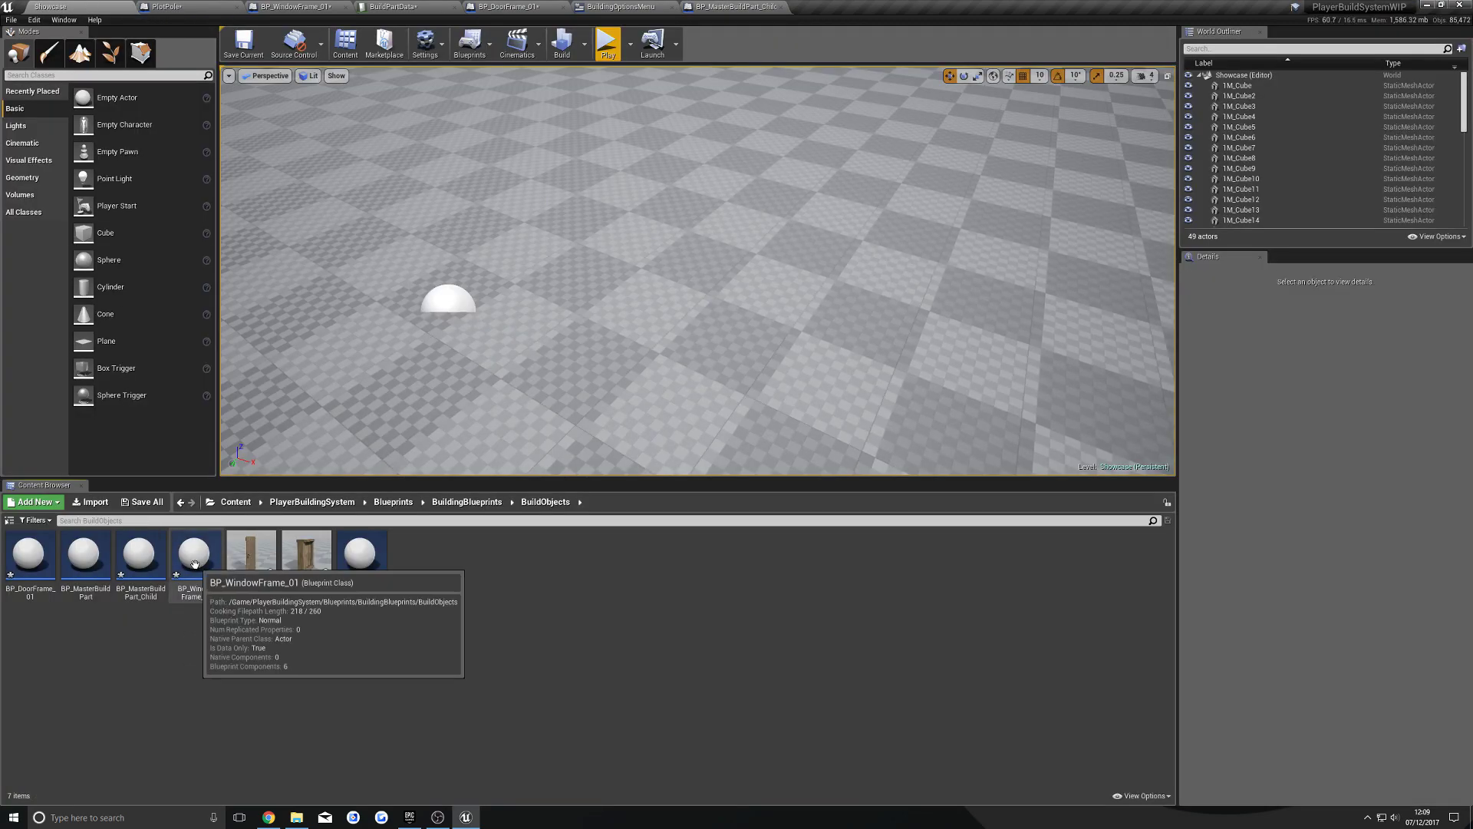
Open BP_DoorFrame_01 and inspect its SM_DoorFrame_Stone_01 mesh, comparing against BuildPartData.
double_click(29, 553)
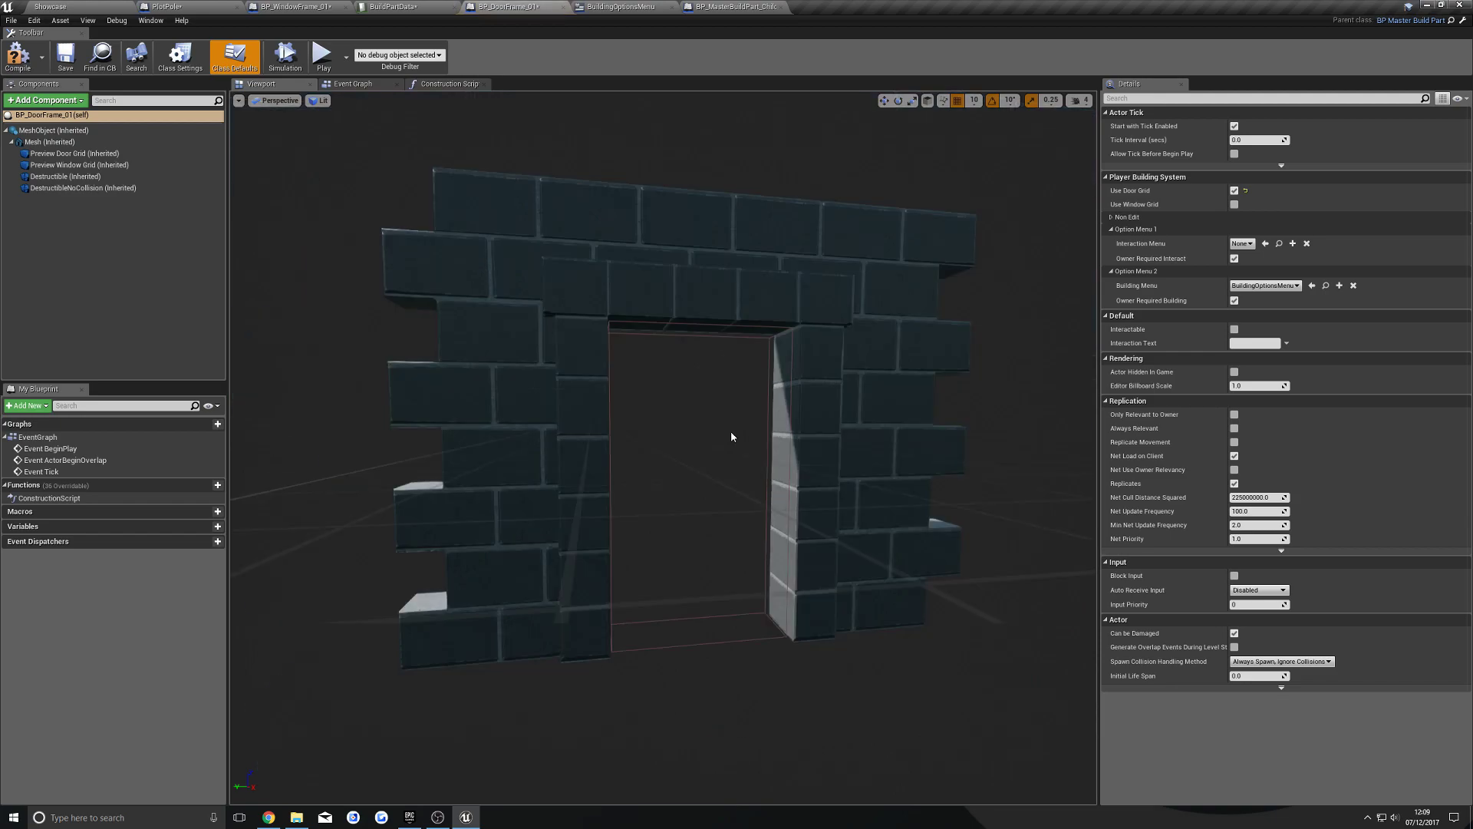
left_click(47, 142)
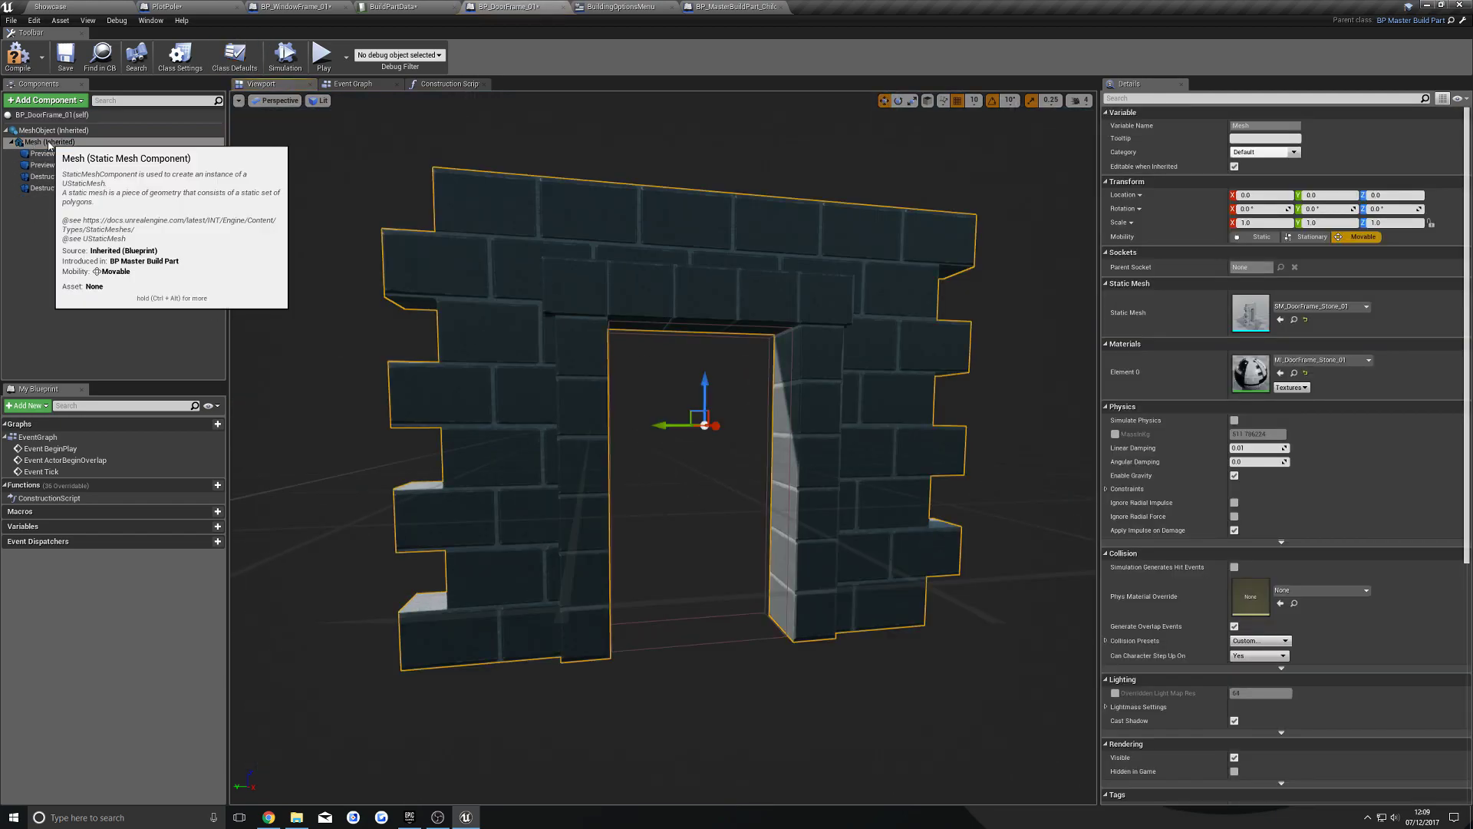
left_click(49, 142)
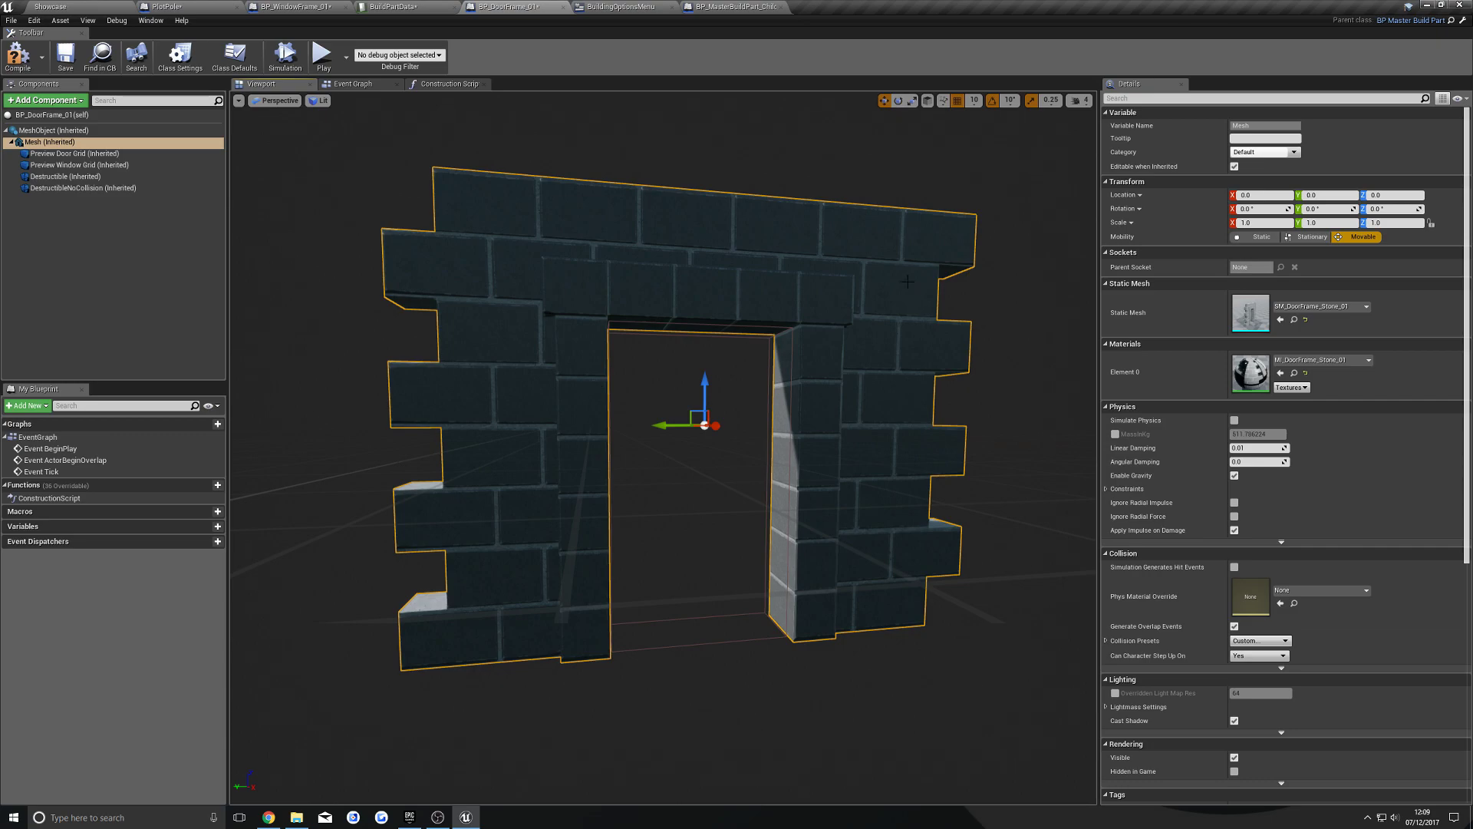
left_click(387, 7)
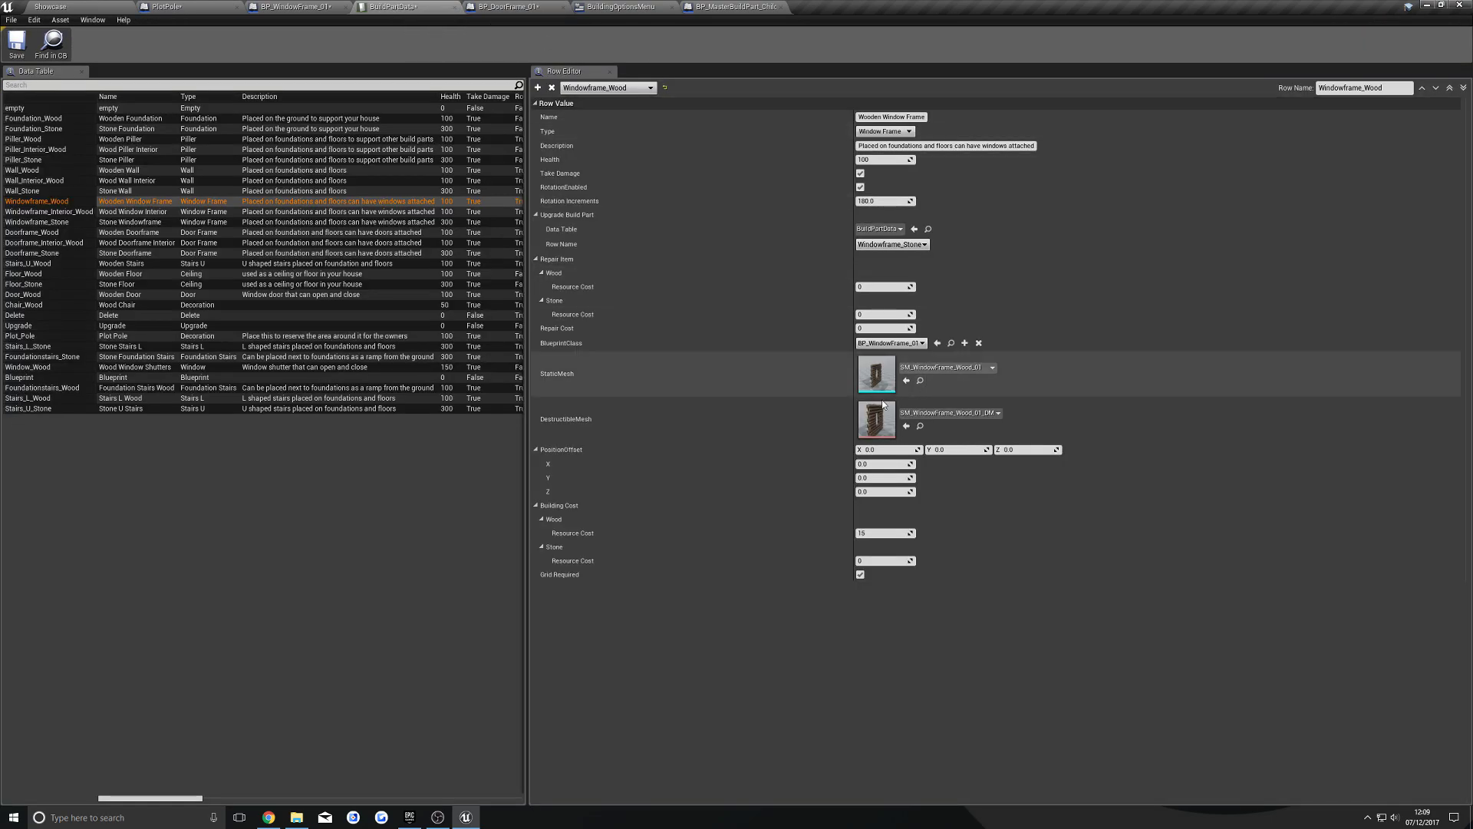
left_click(506, 7)
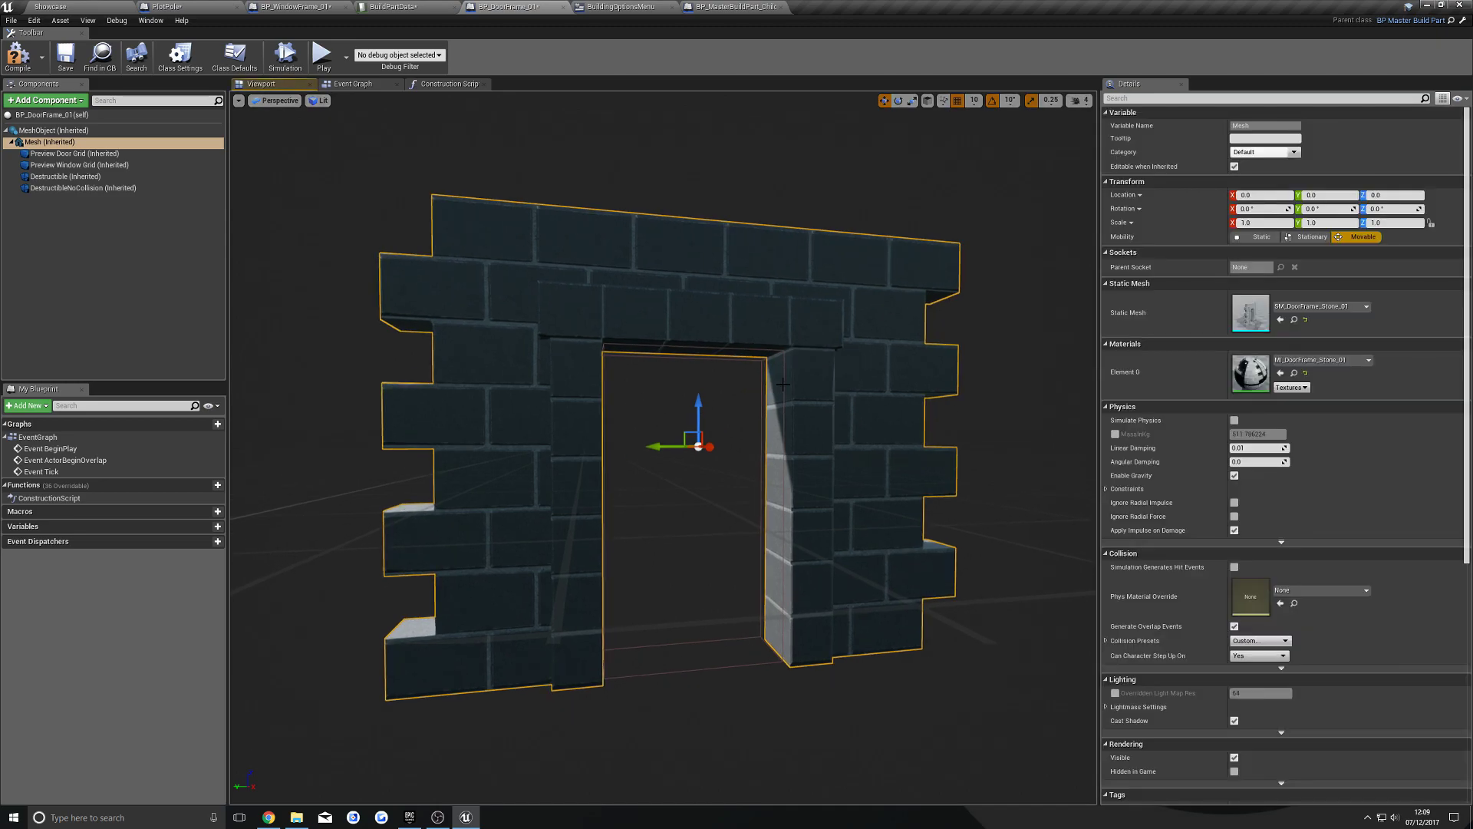
left_click(85, 154)
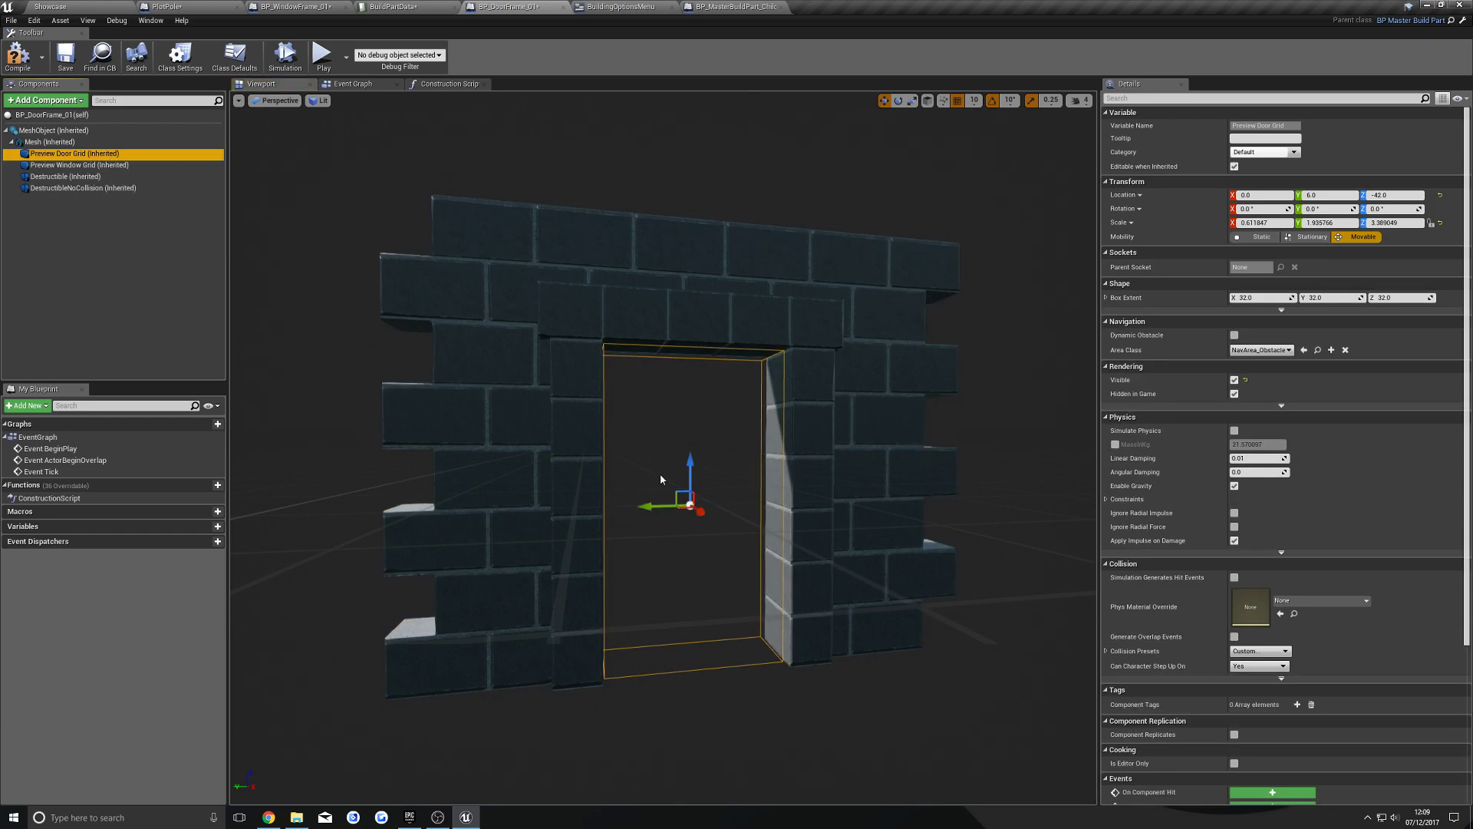
mouse_move(662, 509)
left_mouse_down()
mouse_move(459, 525)
mouse_move(824, 530)
mouse_move(464, 533)
mouse_move(794, 529)
mouse_move(564, 537)
mouse_move(689, 535)
mouse_move(657, 533)
mouse_move(670, 533)
left_mouse_up()
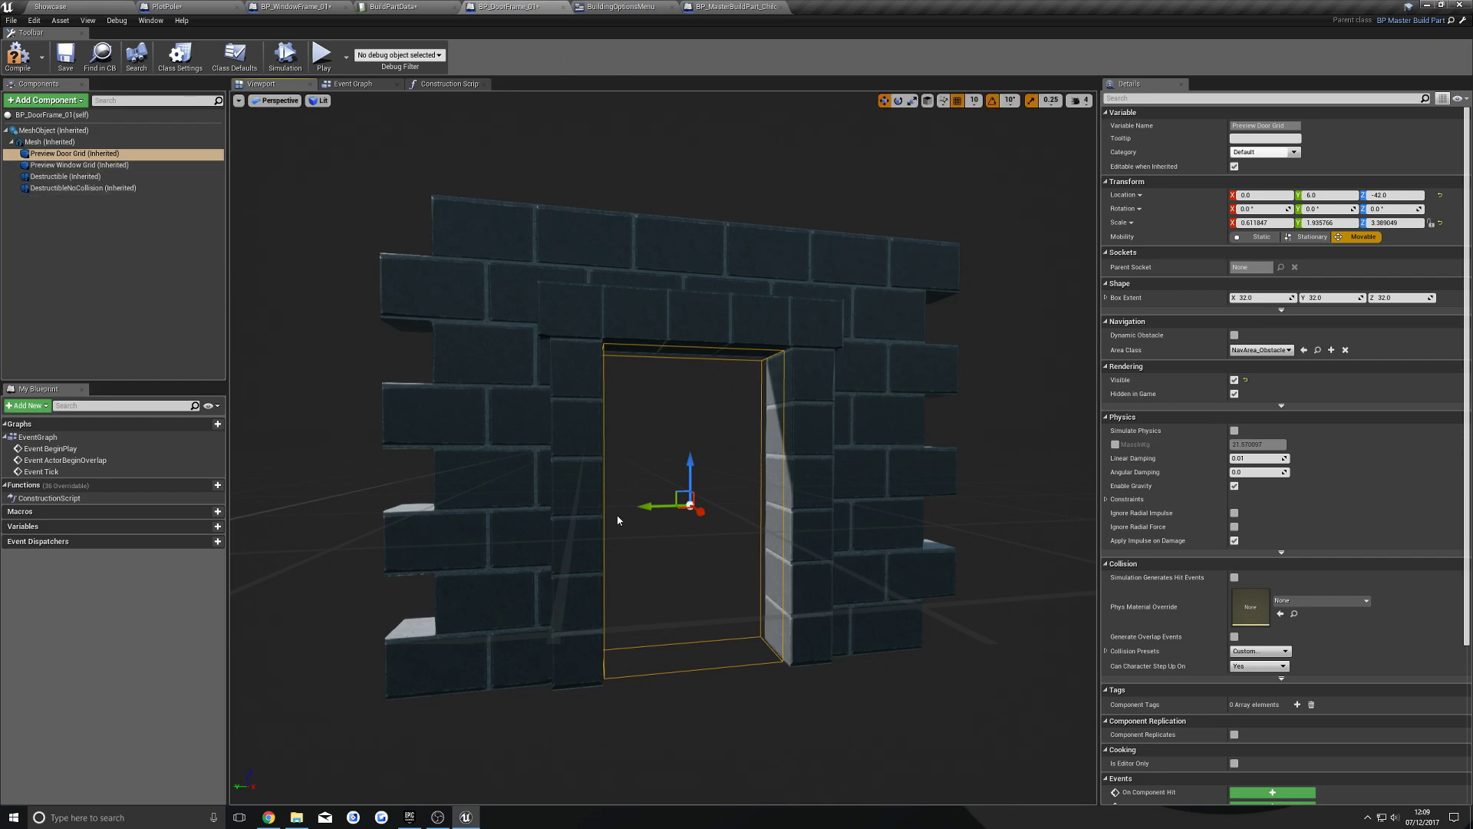
left_click(104, 164)
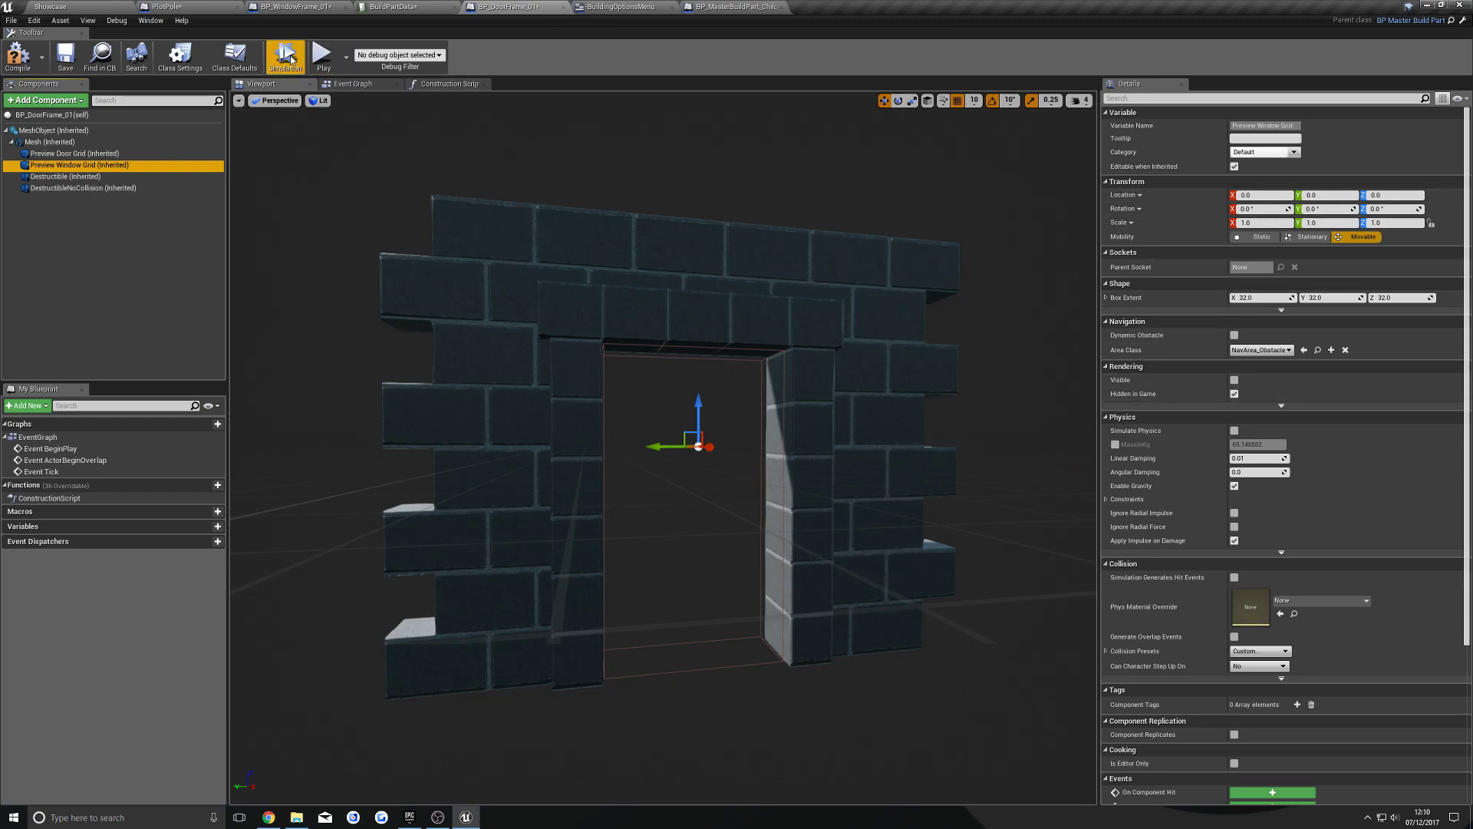
Show BP_DoorFrame_01's Class Defaults, with Use Door Grid and BuildingOptionsMenu.
left_click(234, 57)
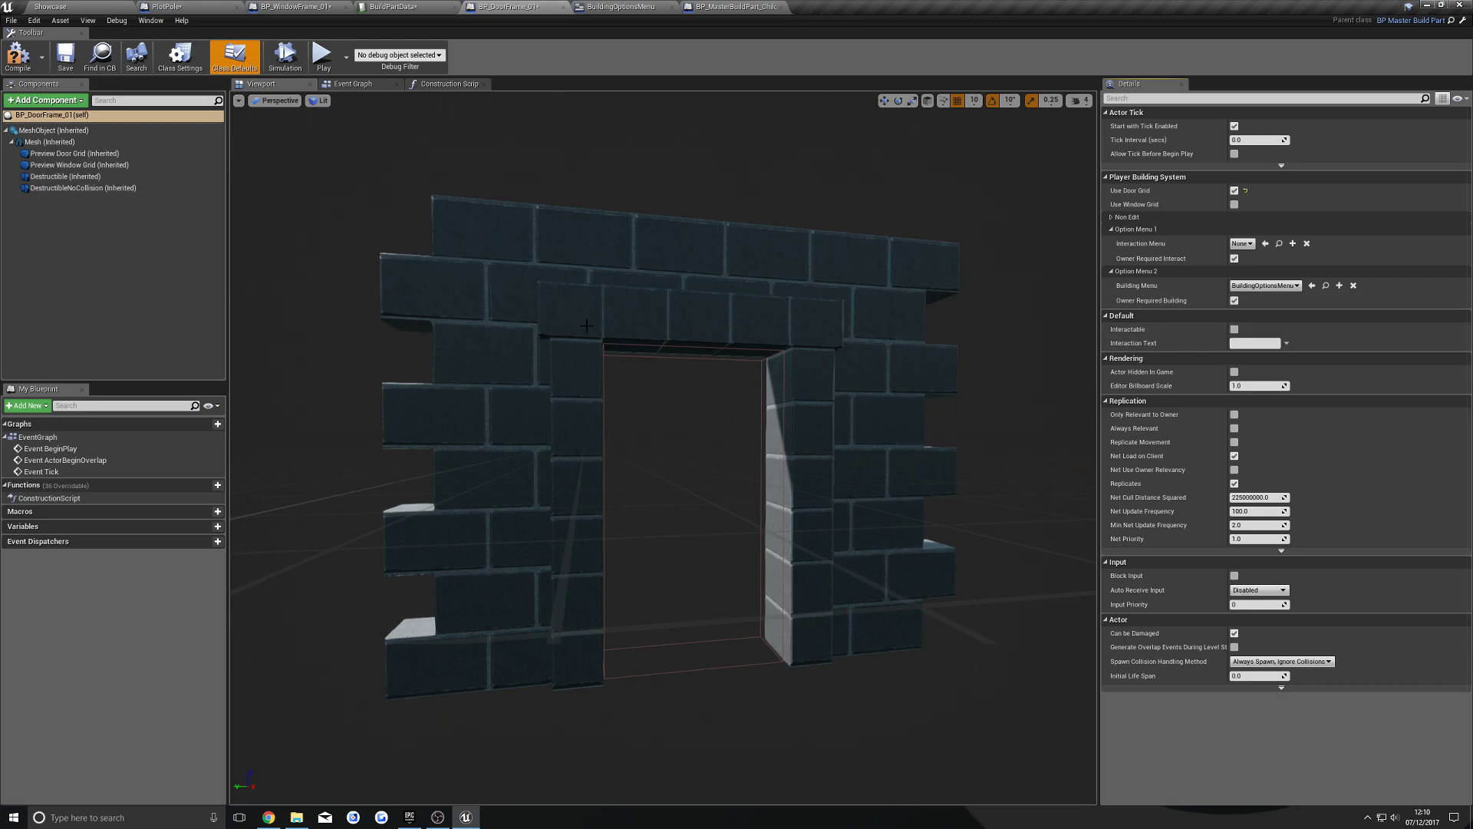
Tick Interactable in BP_DoorFrame_01's class defaults and select the Interaction Text field.
left_click(1234, 329)
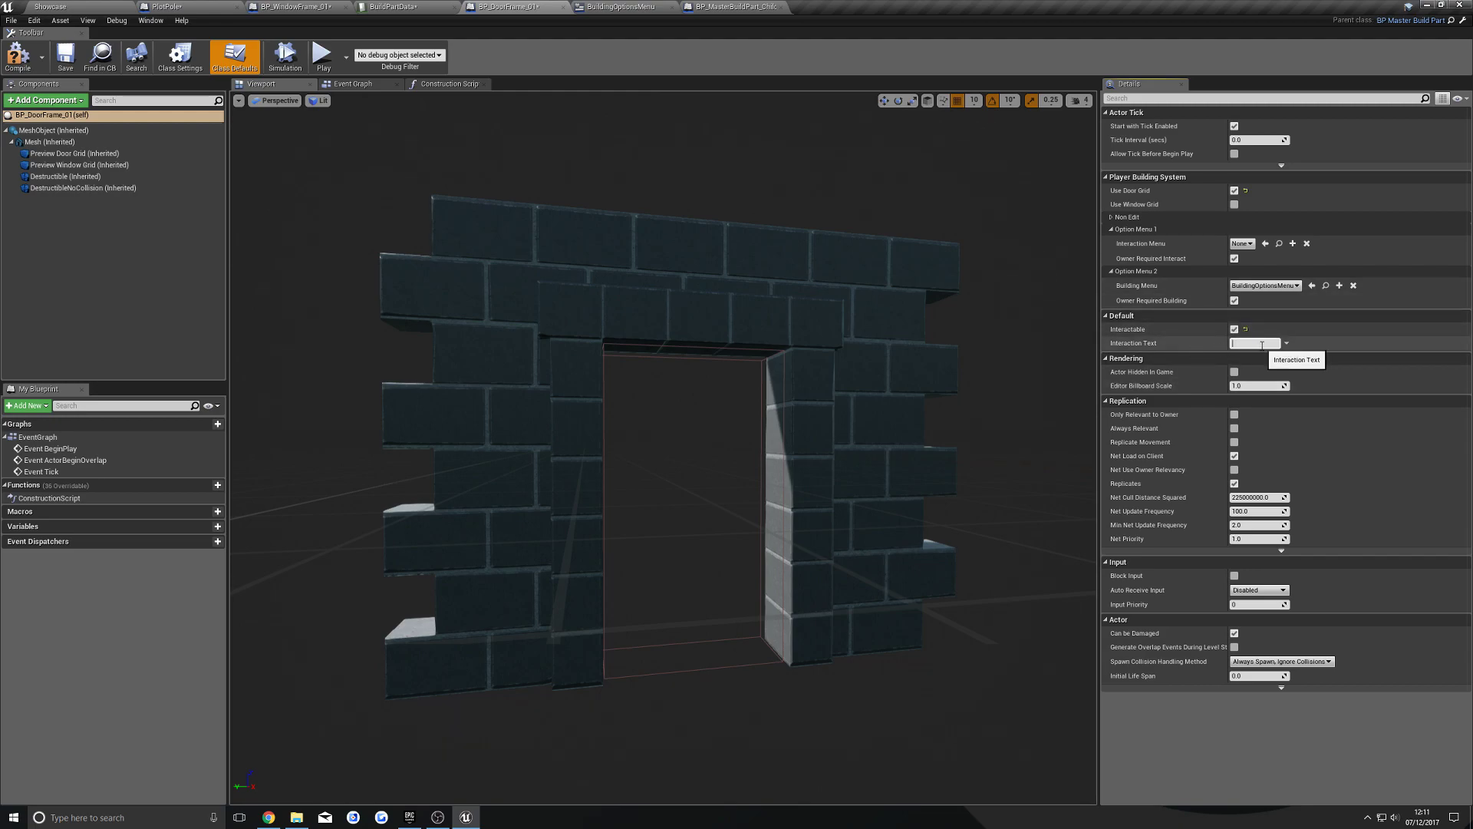
left_click(1235, 345)
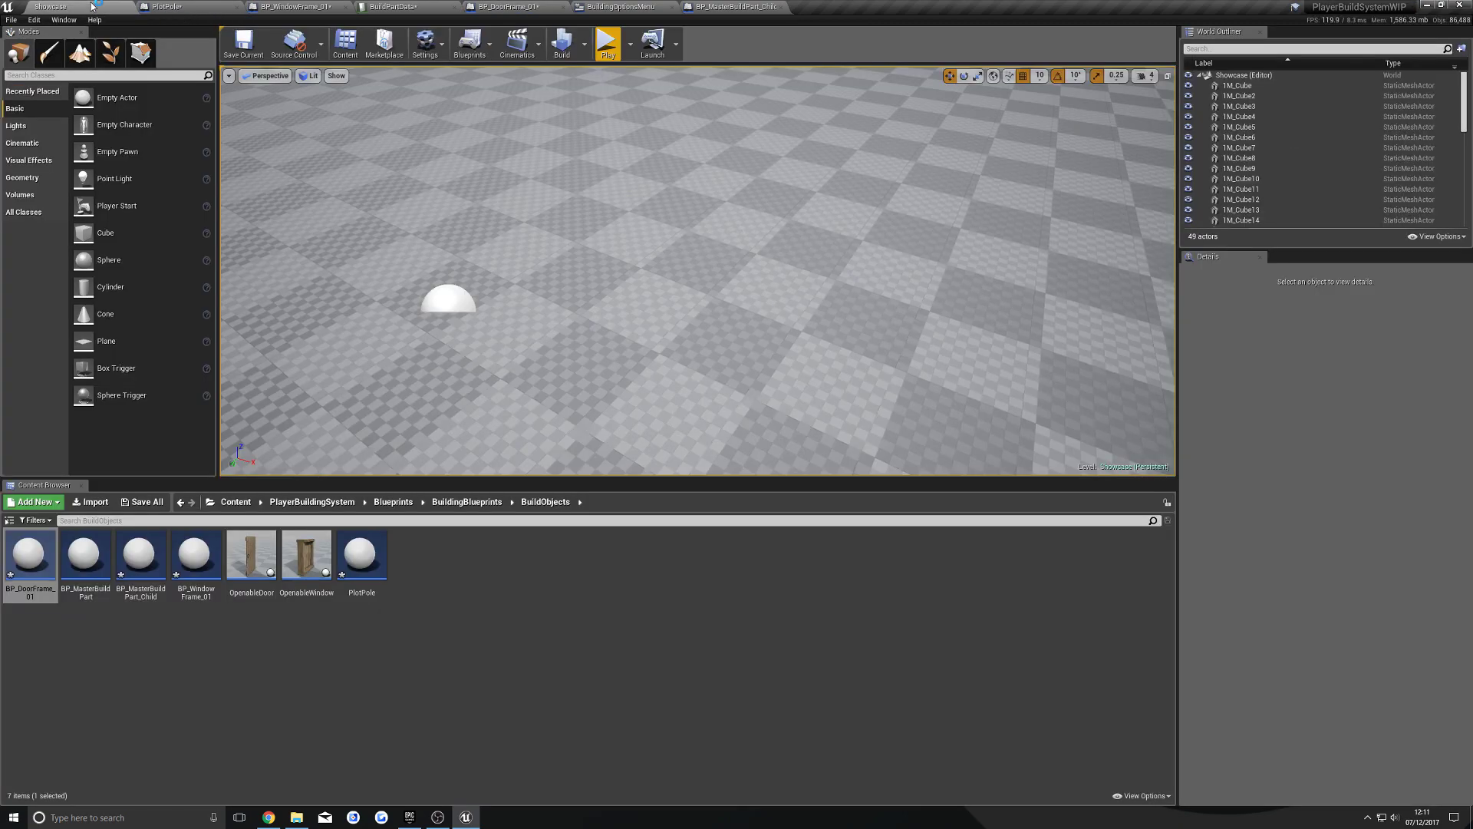
Return to the level editor and open the OpenableDoor blueprint from BuildObjects.
left_click(94, 6)
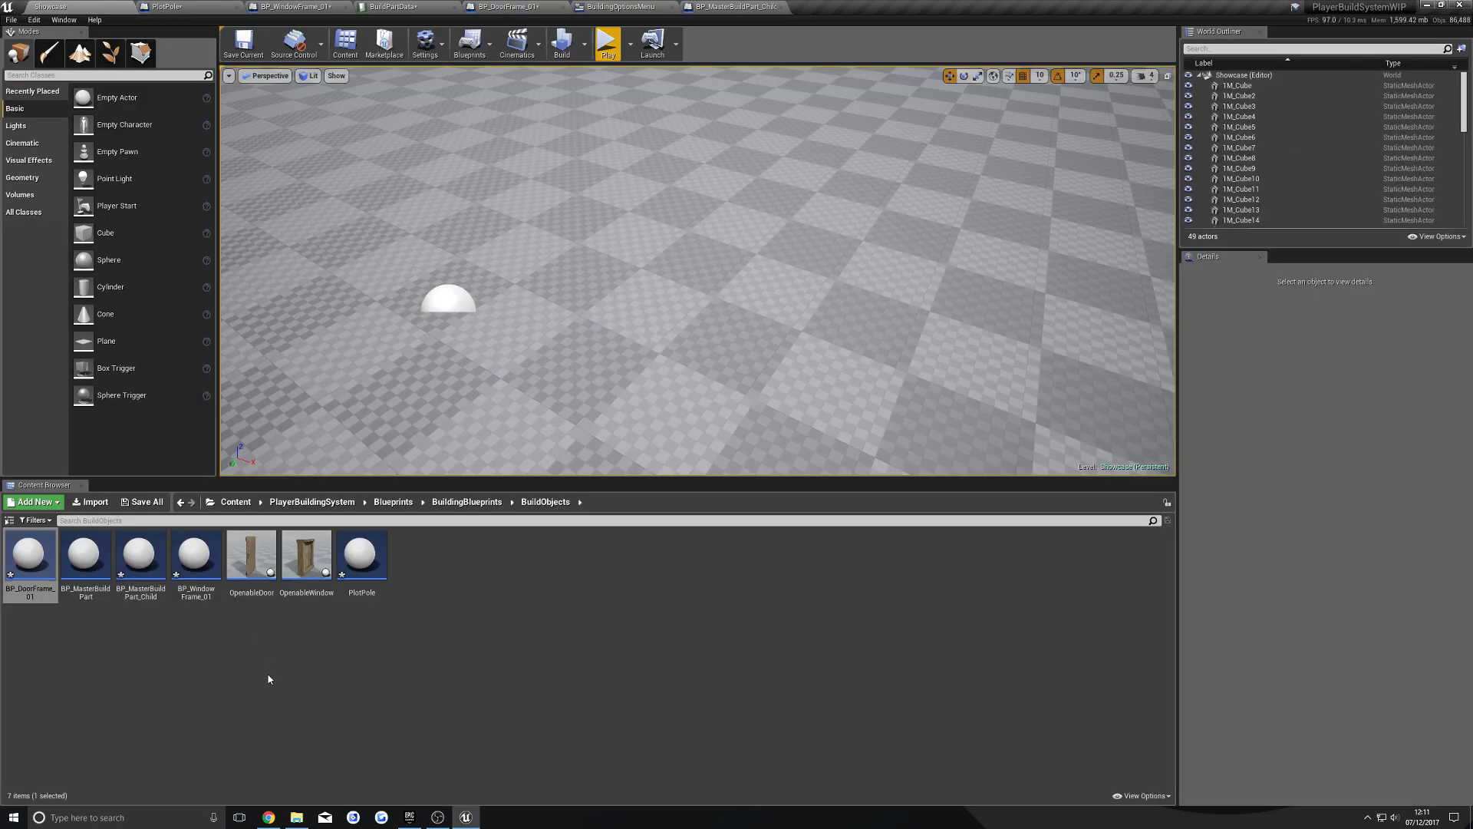
double_click(251, 593)
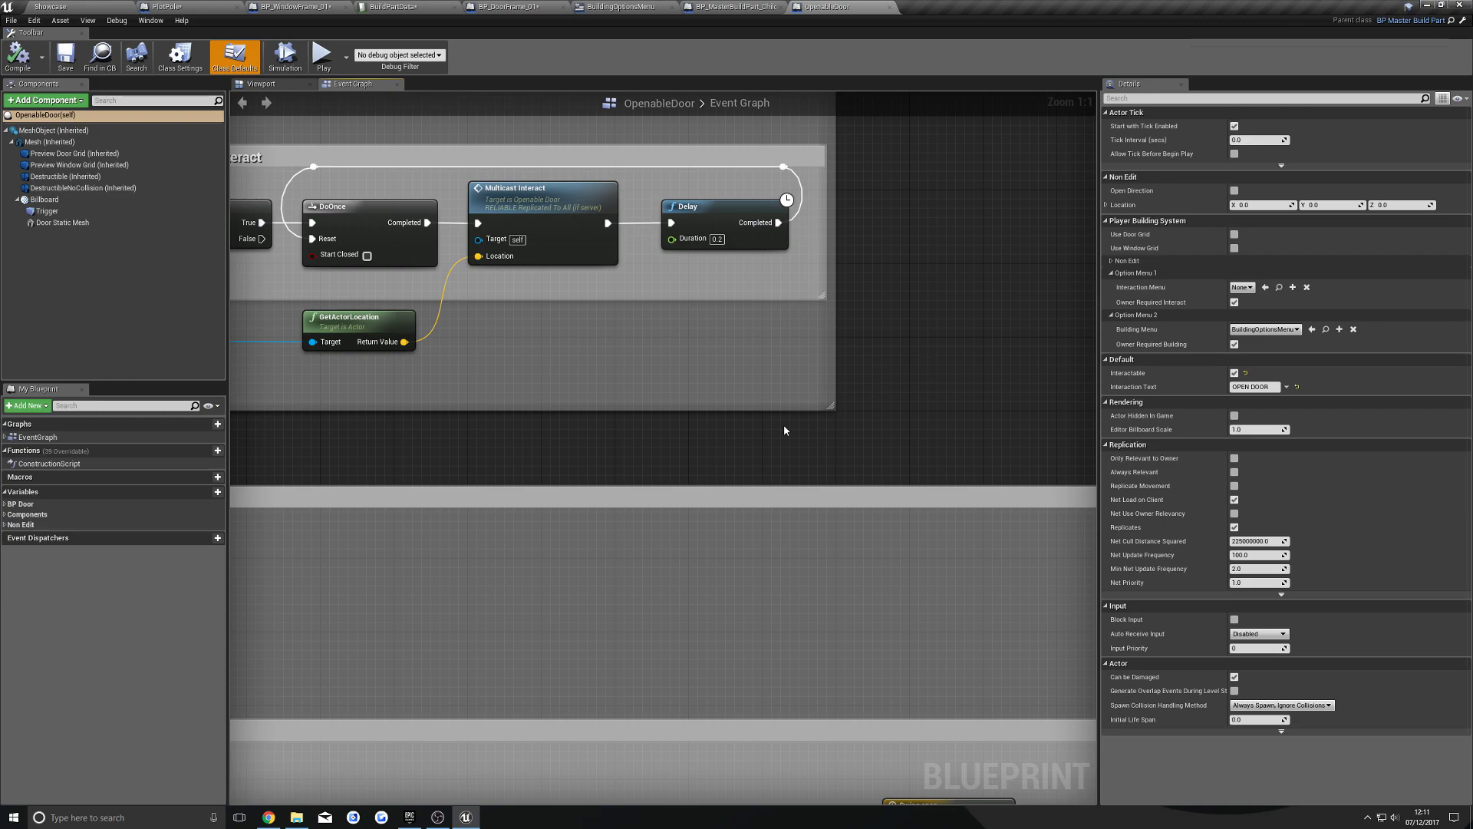
Pan and zoom the event graph to frame the Interact comment box and its DoOnce node.
scroll(756, 427, "down", 5)
right_click_drag(541, 553, 189, 424)
right_click_drag(562, 574, 718, 719)
right_click_drag(498, 460, 573, 413)
scroll(476, 441, "up", 4)
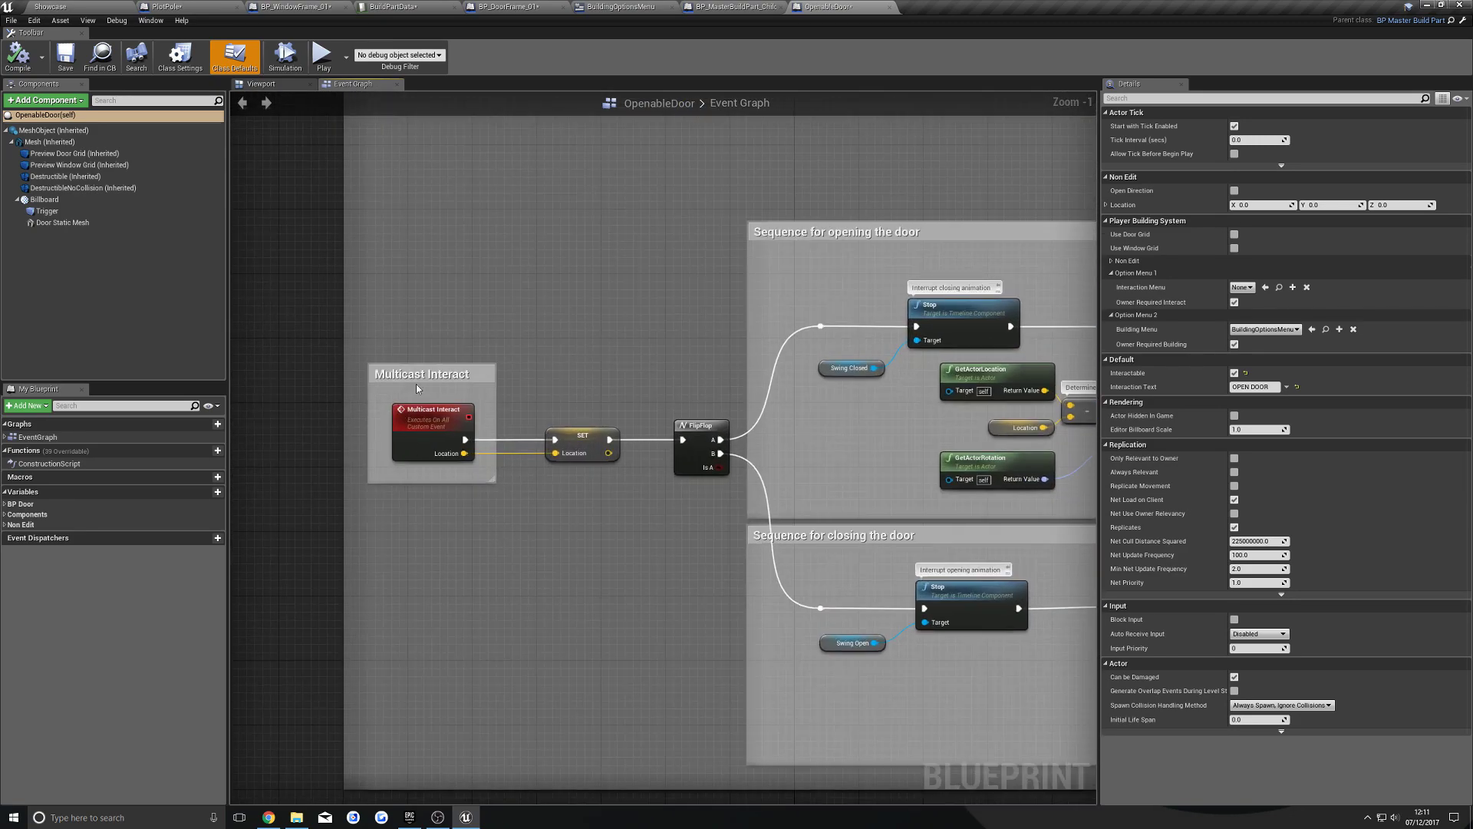
left_click(421, 442)
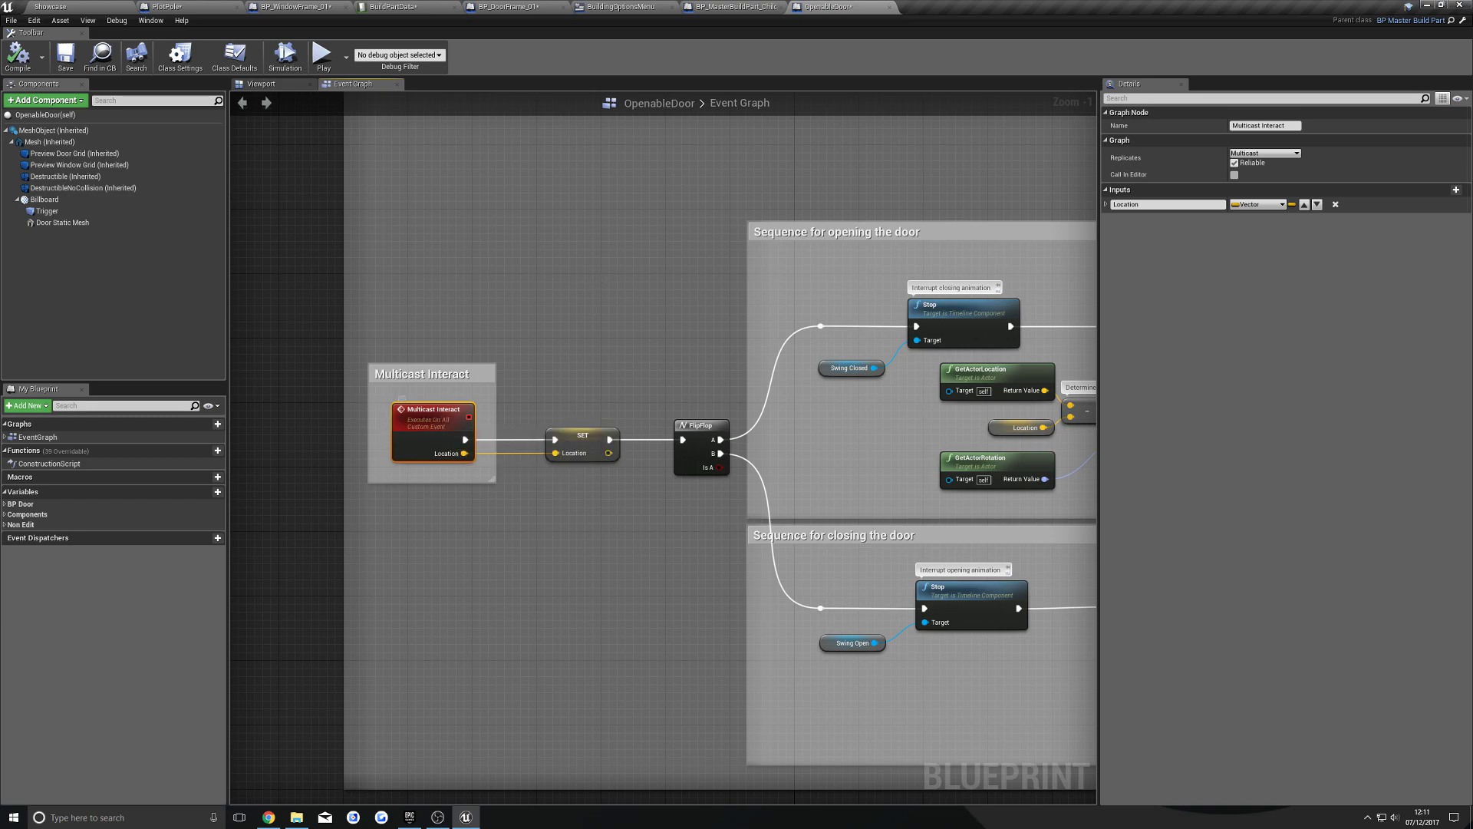
right_click_drag(591, 279, 477, 686)
scroll(566, 607, "down", 1)
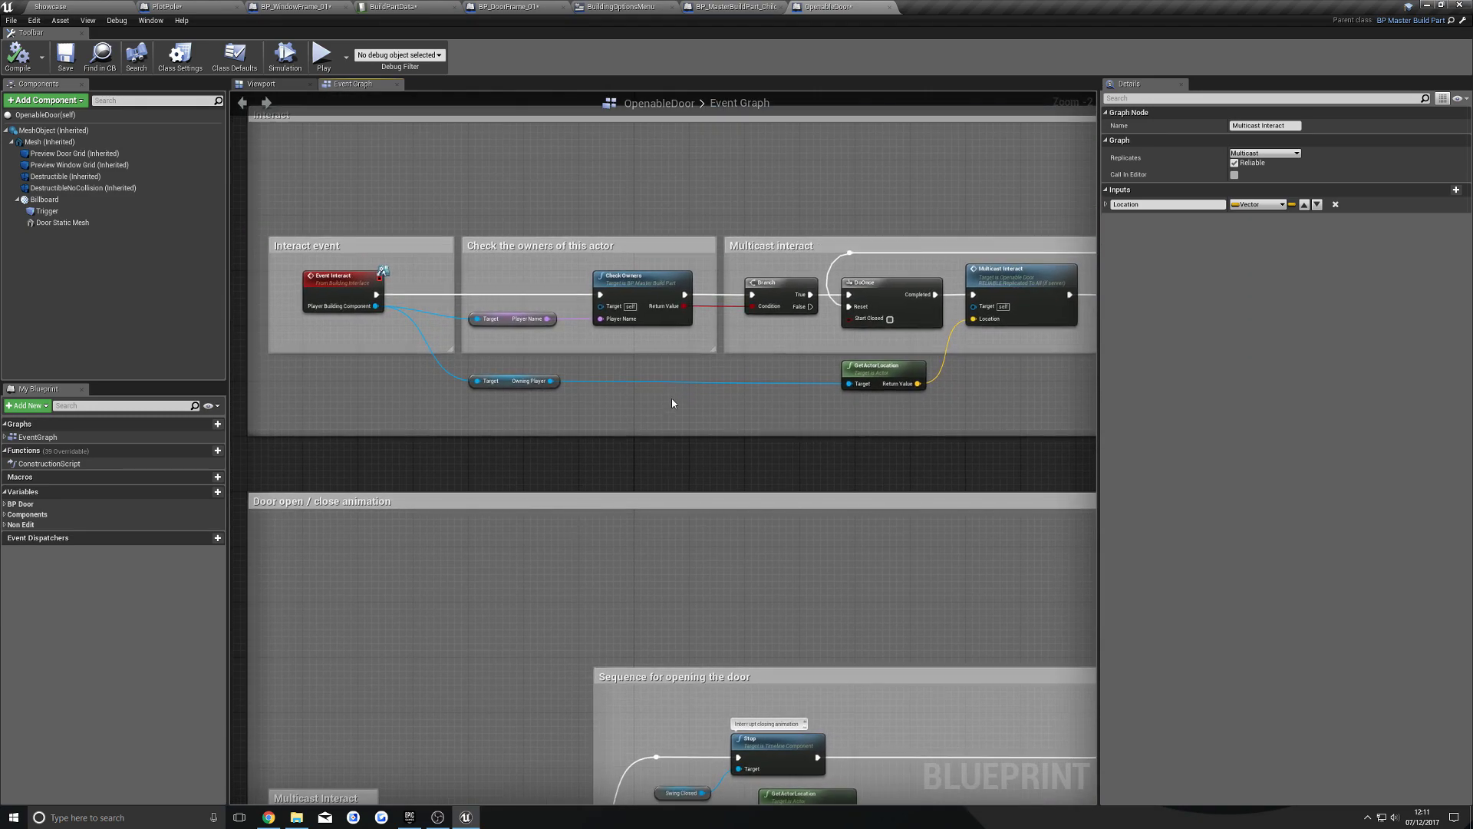
left_click(460, 338)
scroll(349, 305, "up", 2)
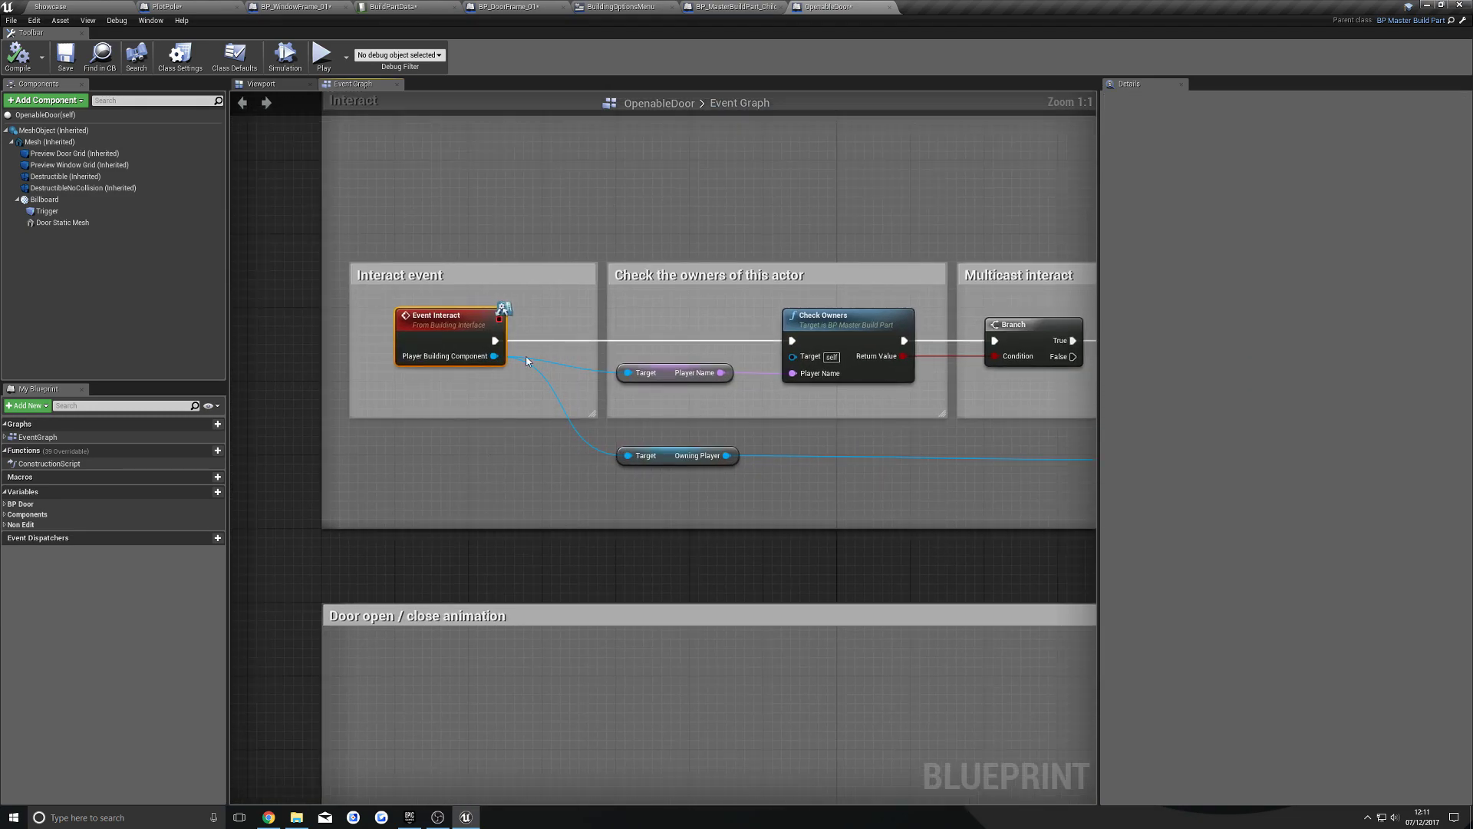
right_click_drag(375, 378, 350, 430)
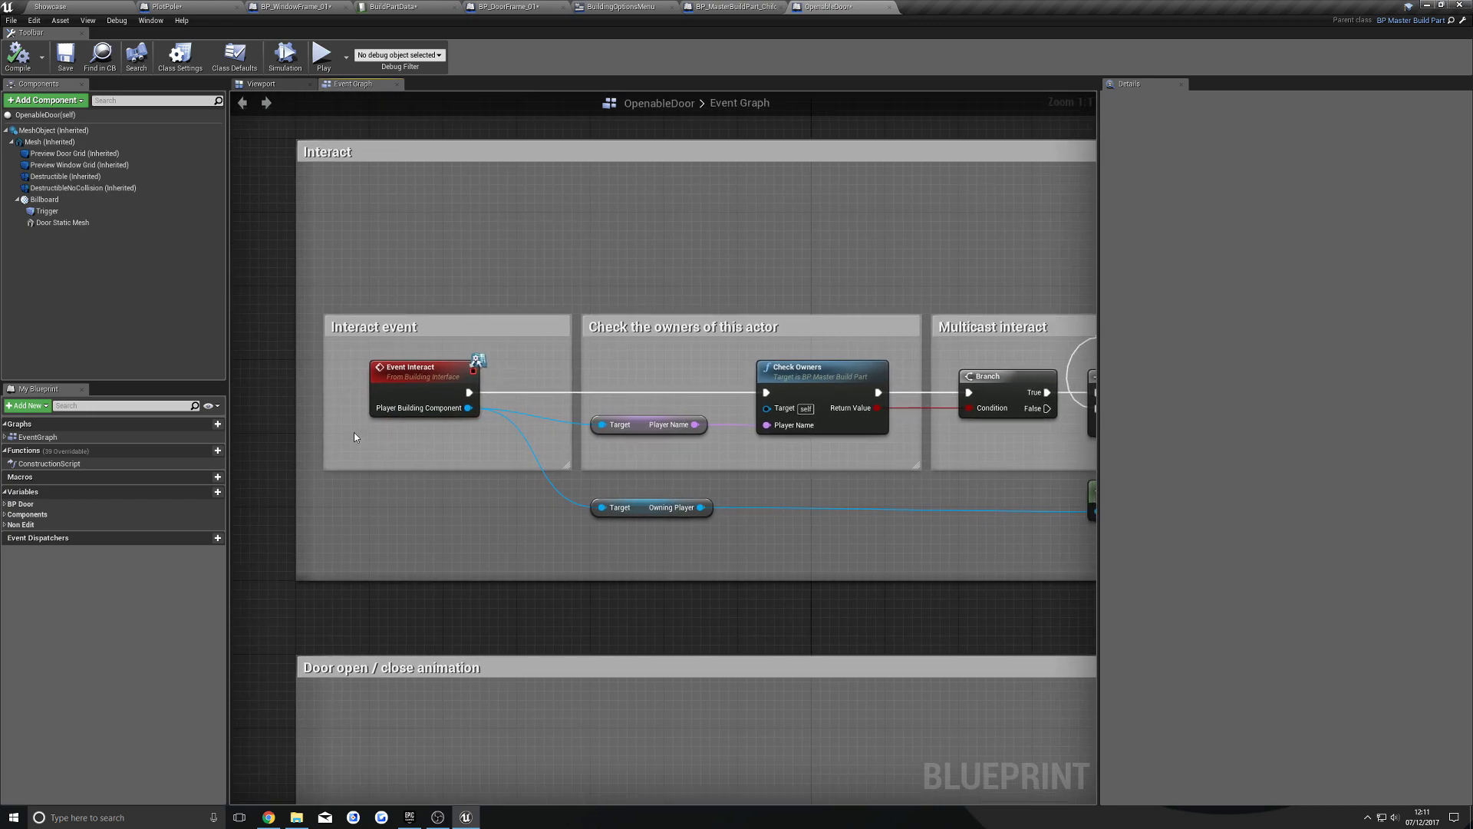
right_click_drag(529, 409, 470, 509)
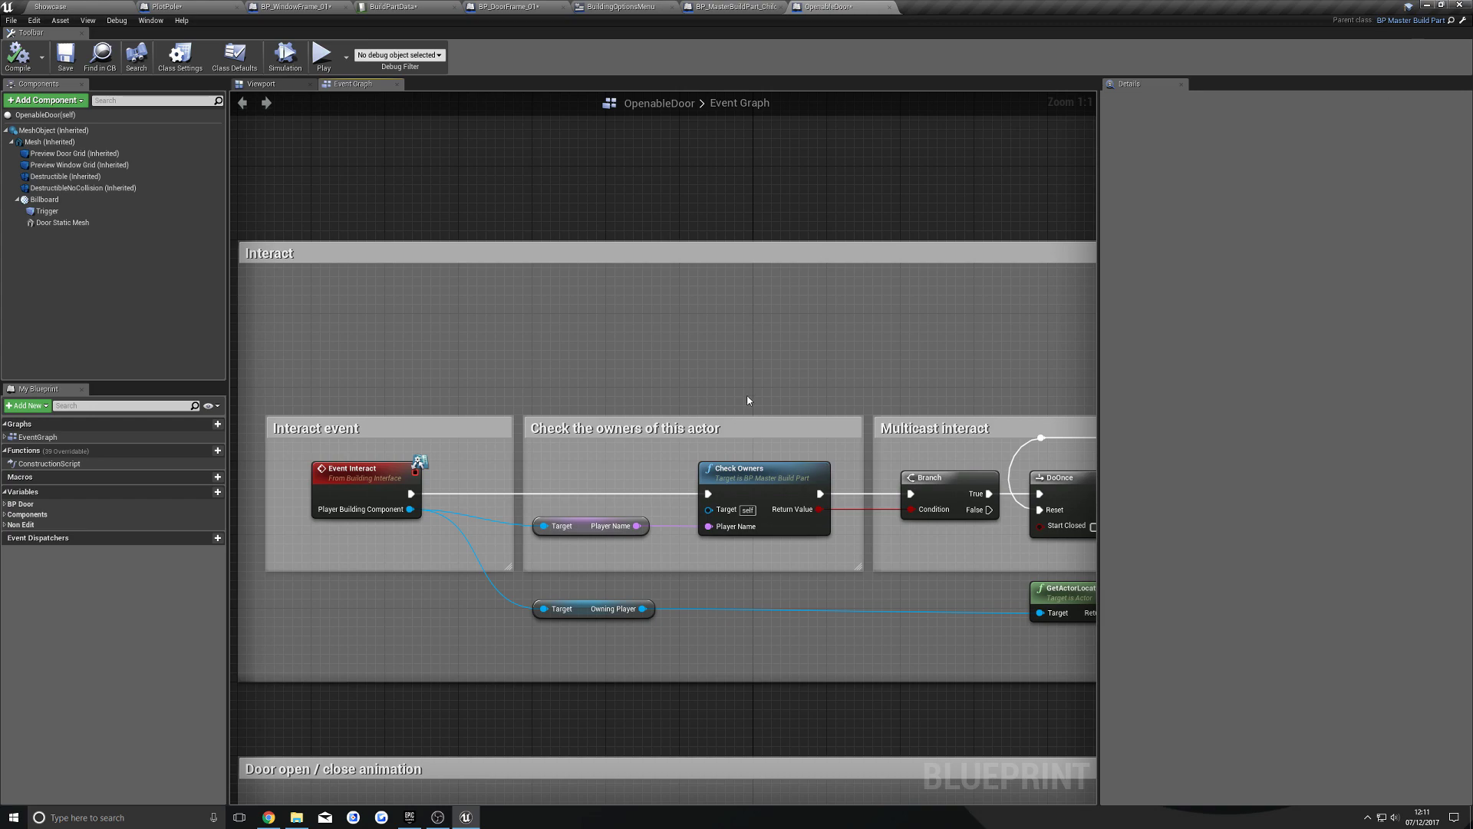
Marquee-select the Player Name, Check Owners and Branch nodes, then trace back to Event Interact.
scroll(744, 403, "down", 2)
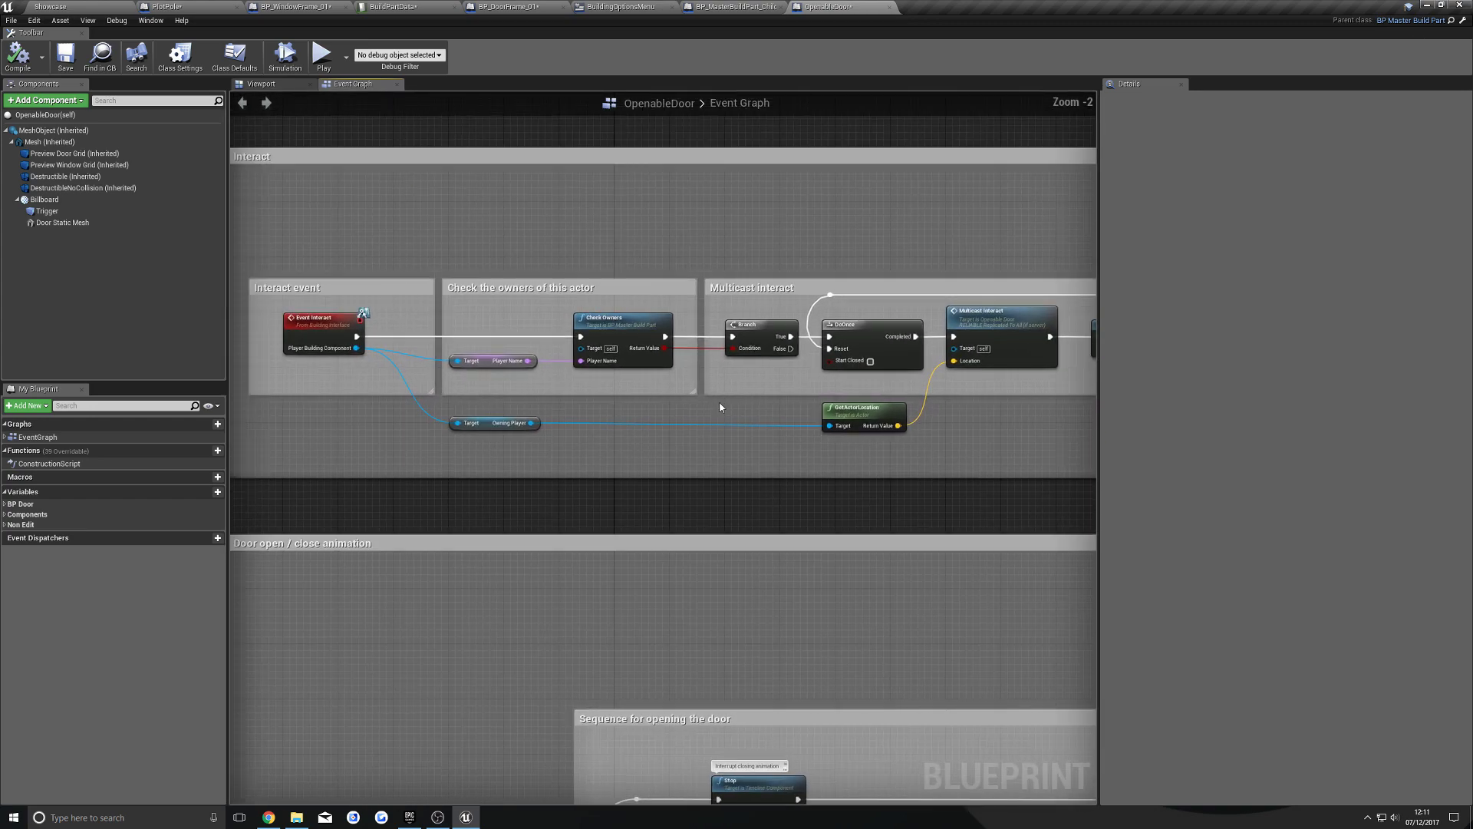
right_click_drag(717, 409, 665, 409)
left_click_drag(416, 380, 621, 318)
right_click_drag(621, 318, 603, 318)
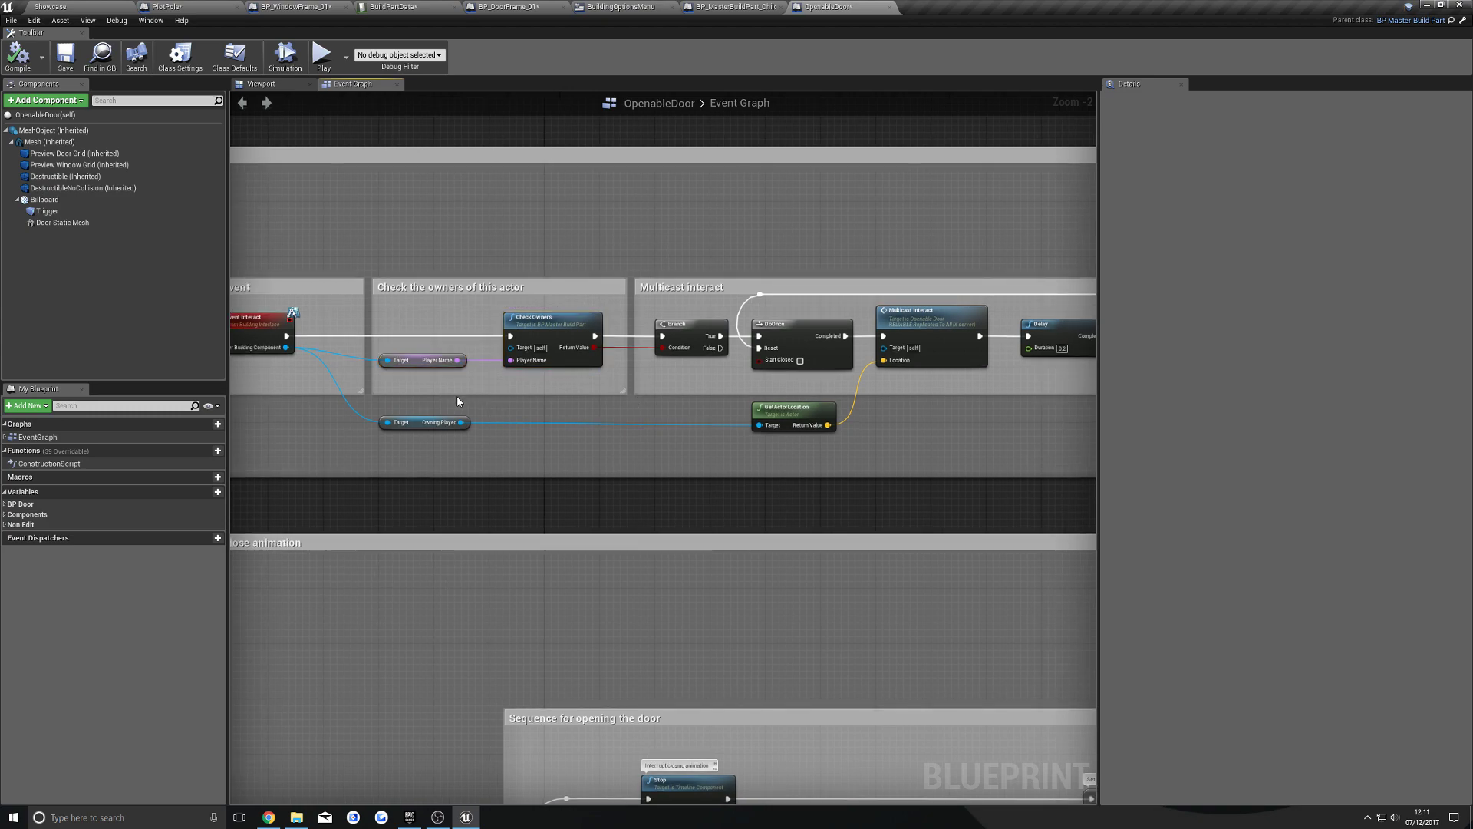
right_click_drag(706, 322, 840, 319)
left_click_drag(510, 395, 842, 318)
right_click_drag(842, 317, 642, 324)
left_click(897, 414)
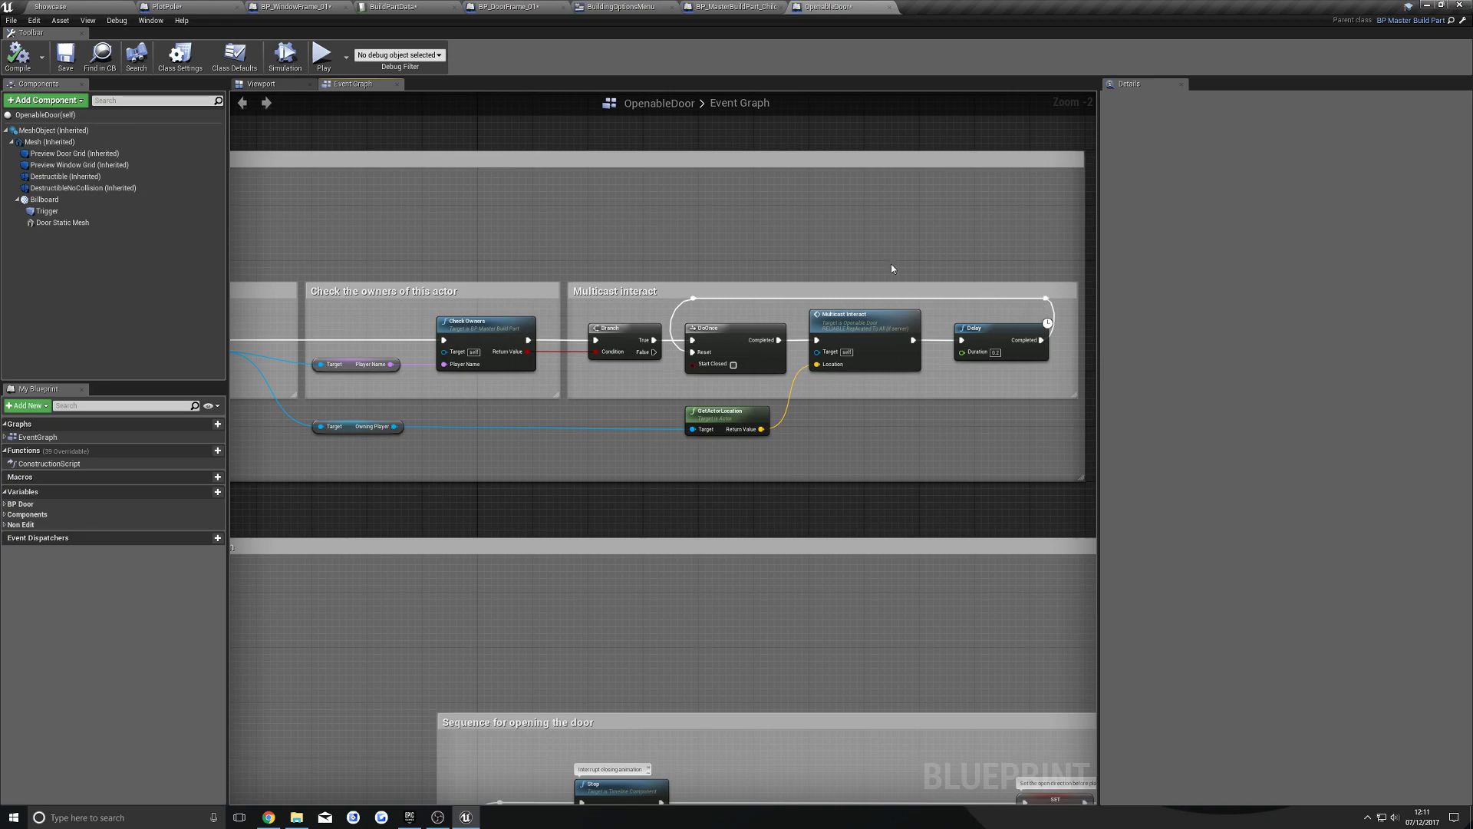
right_click_drag(864, 333, 1005, 337)
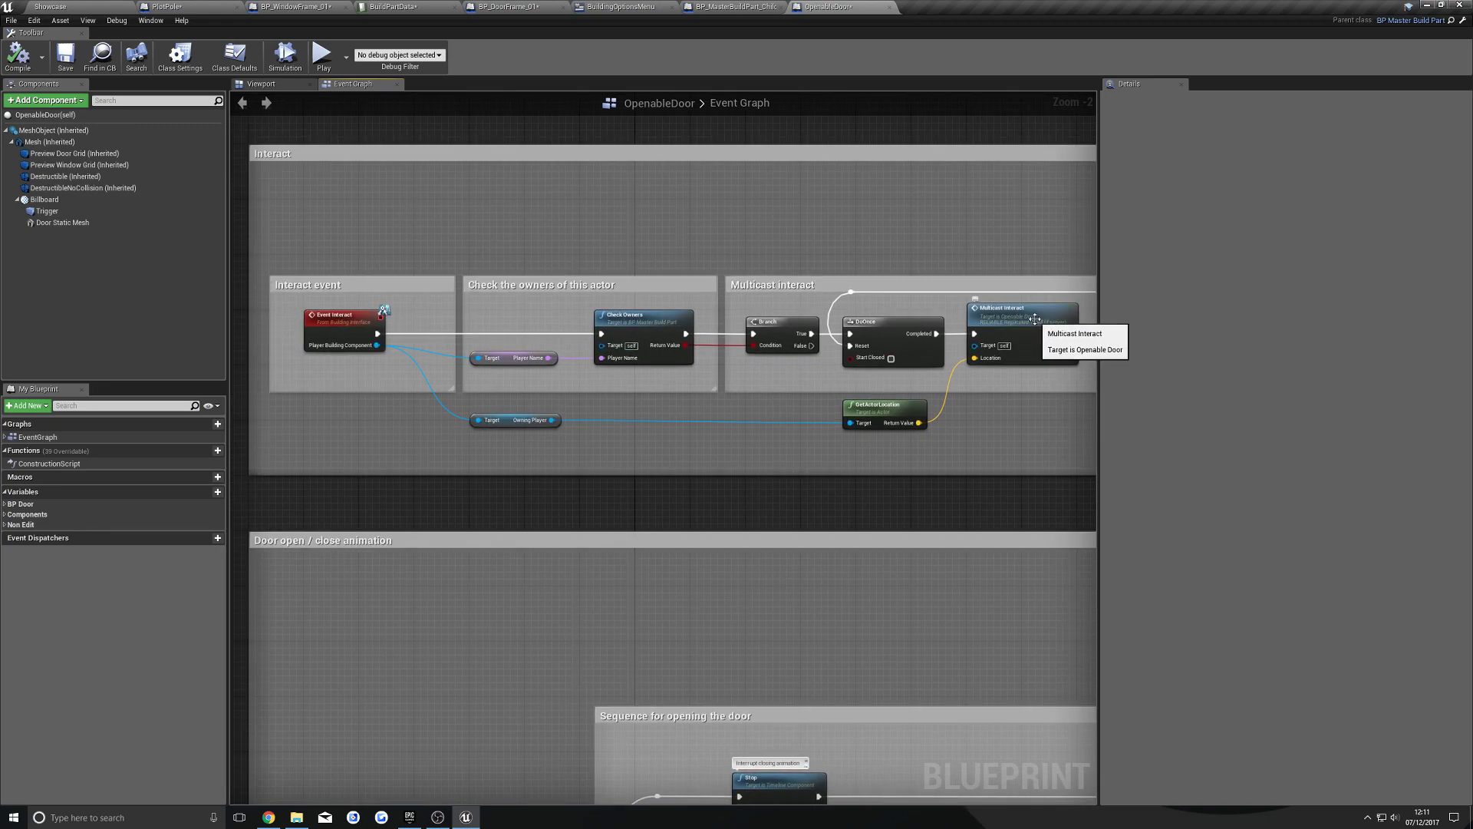
Jump from the Multicast Interact call to its custom event and inspect its settings.
double_click(1034, 319)
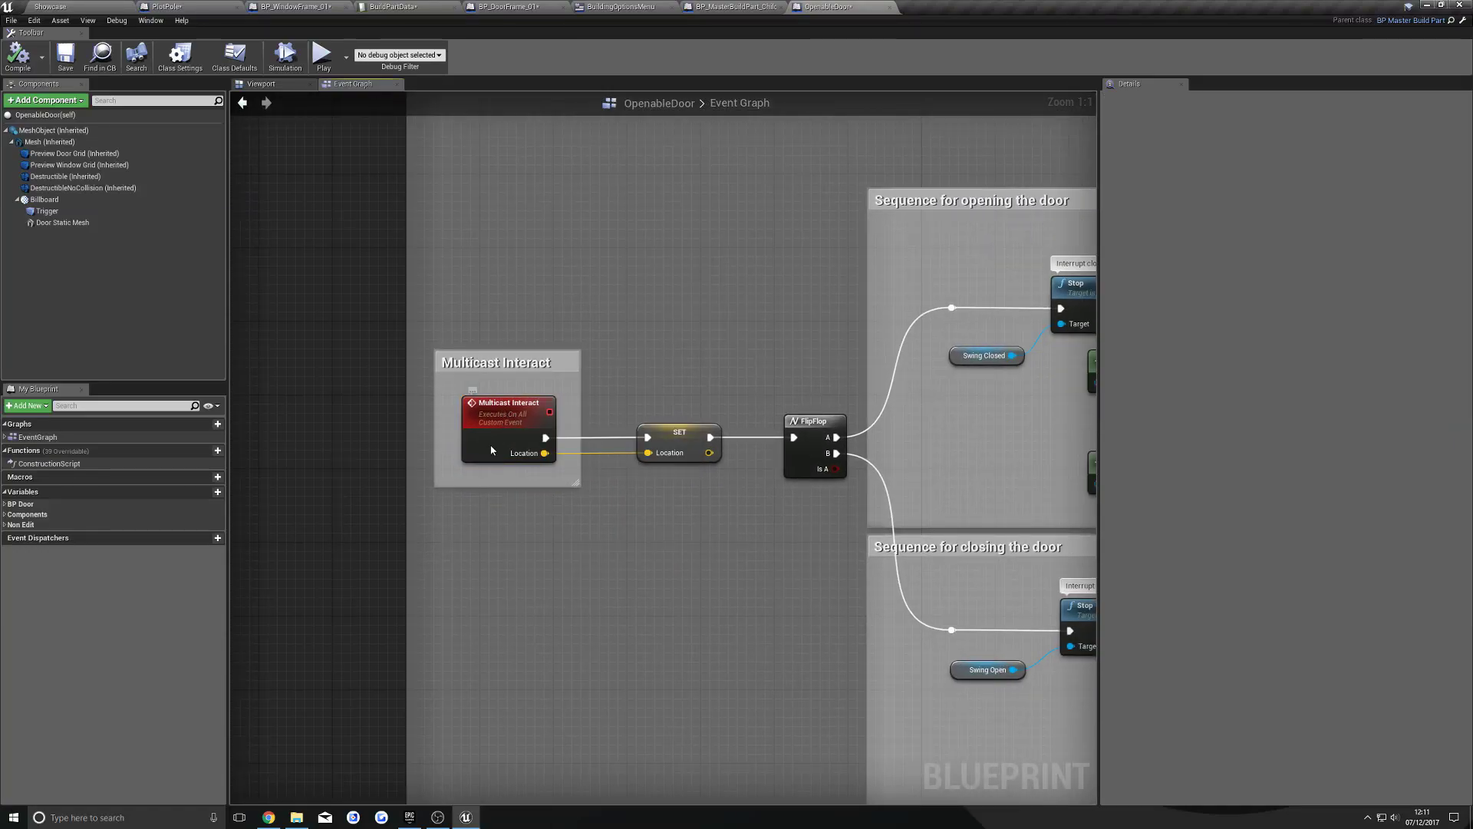
left_click(491, 450)
scroll(491, 451, "down", 3)
scroll(1019, 493, "up", 1)
Look over the door opening and closing sequences, then return to the Interact section.
right_click_drag(1018, 493, 648, 483)
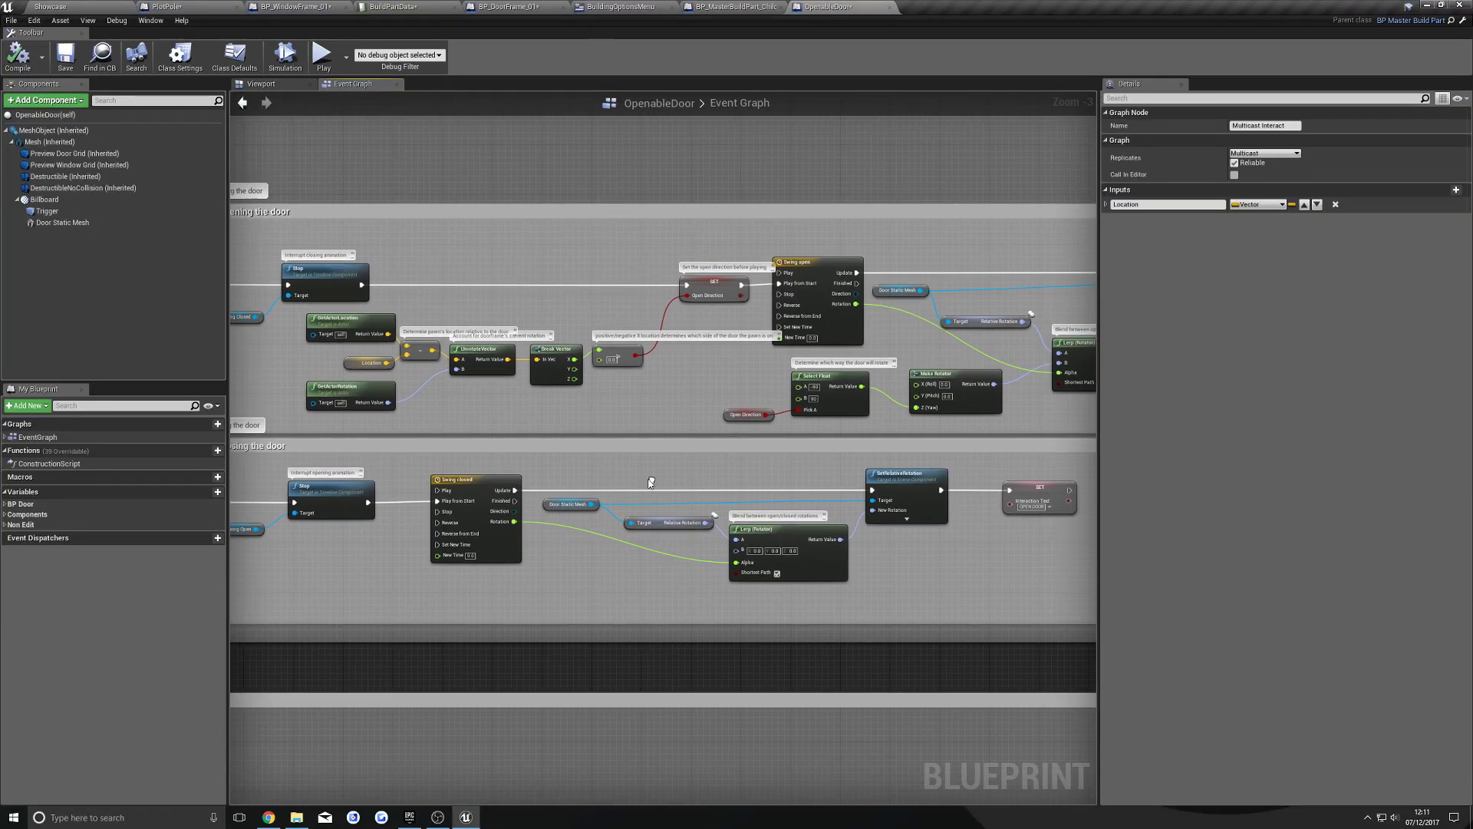
scroll(648, 465, "down", 2)
left_click(458, 463)
right_click_drag(457, 464, 526, 338)
scroll(521, 606, "up", 2)
right_click_drag(521, 607, 527, 709)
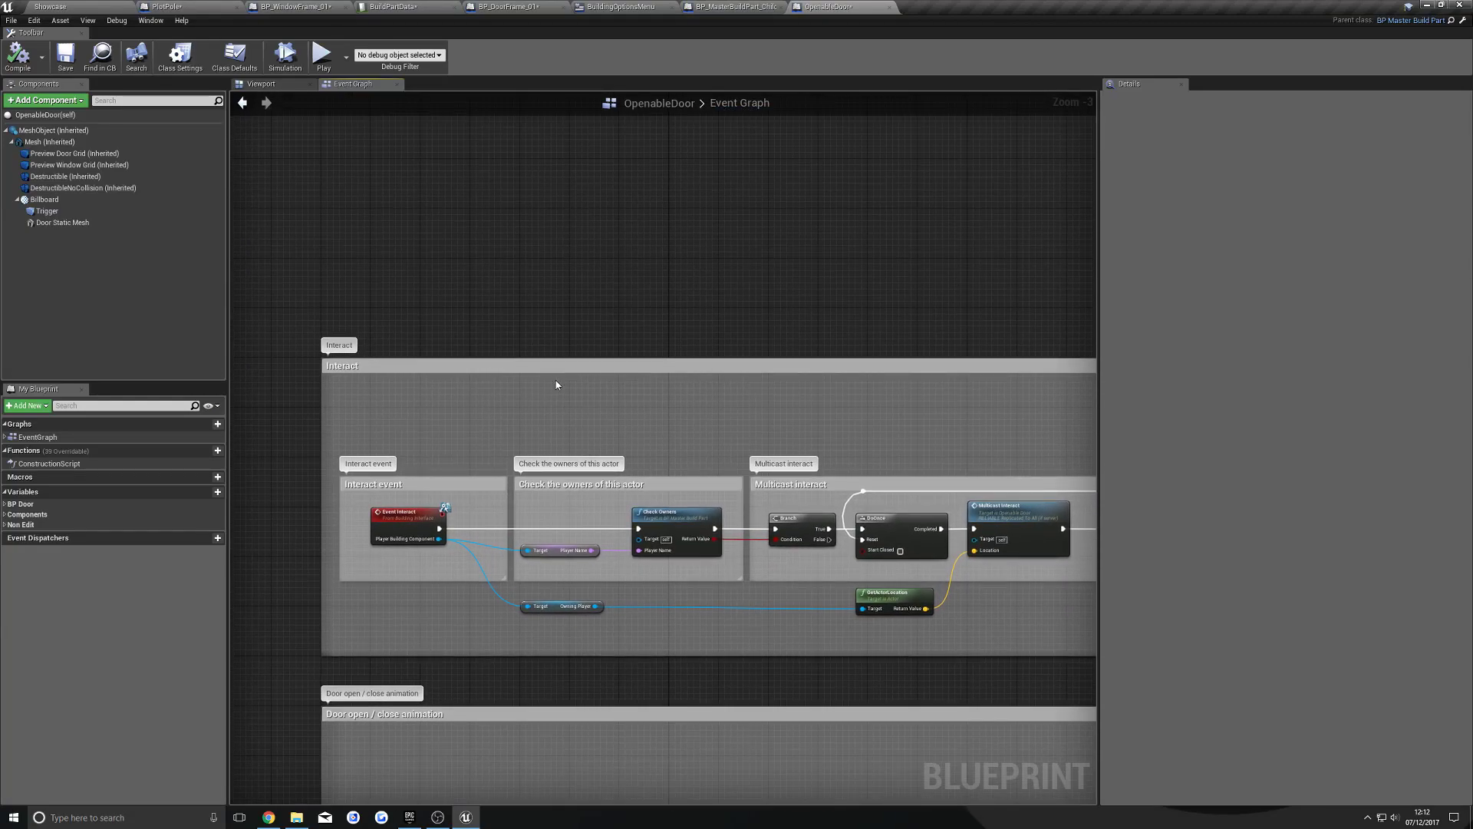
scroll(501, 444, "up", 2)
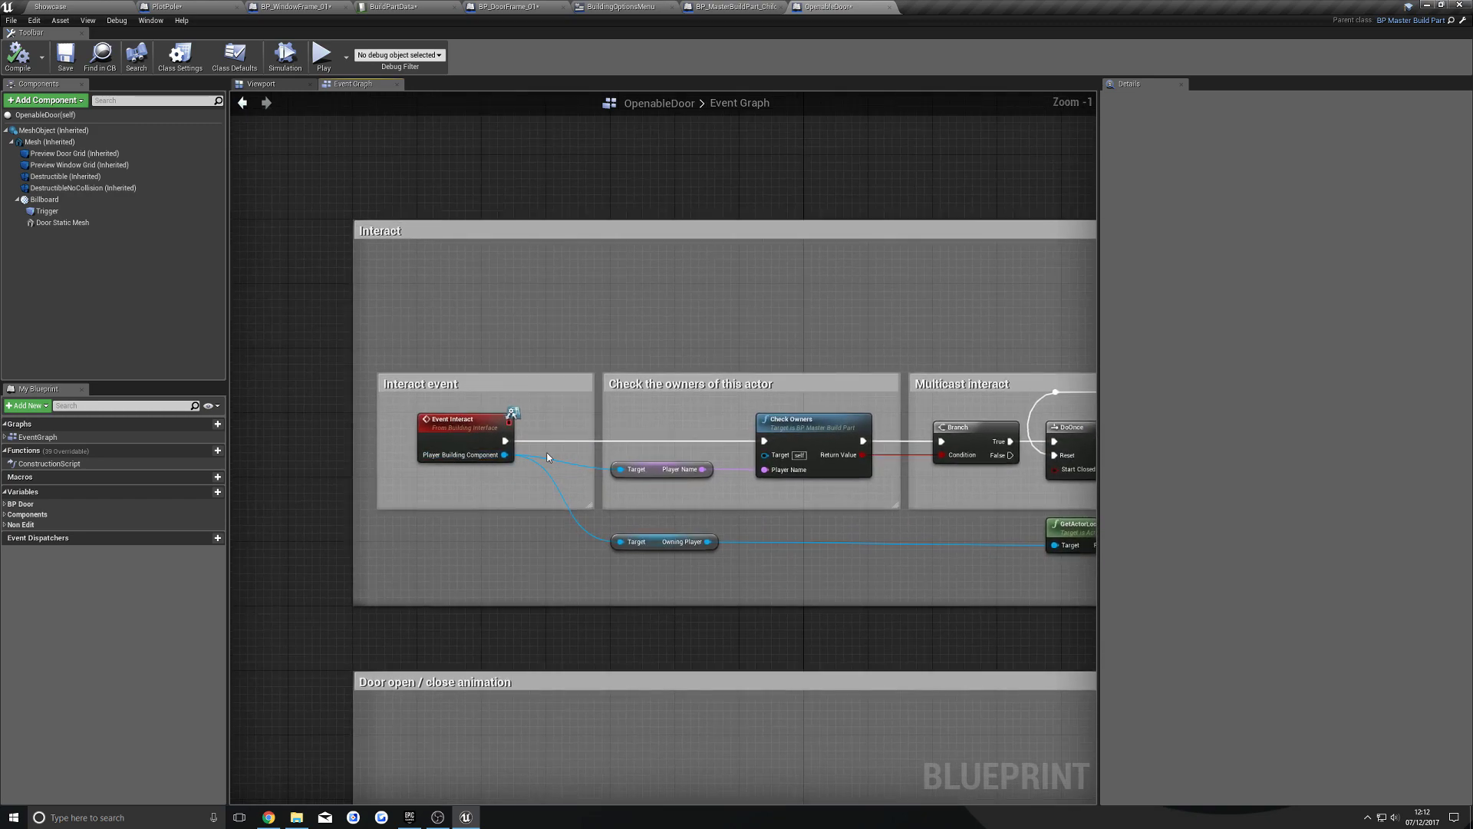
Frame Event Interact and Multicast Interact, then pan over to the Multicast destroy chain.
right_click_drag(427, 470, 439, 467)
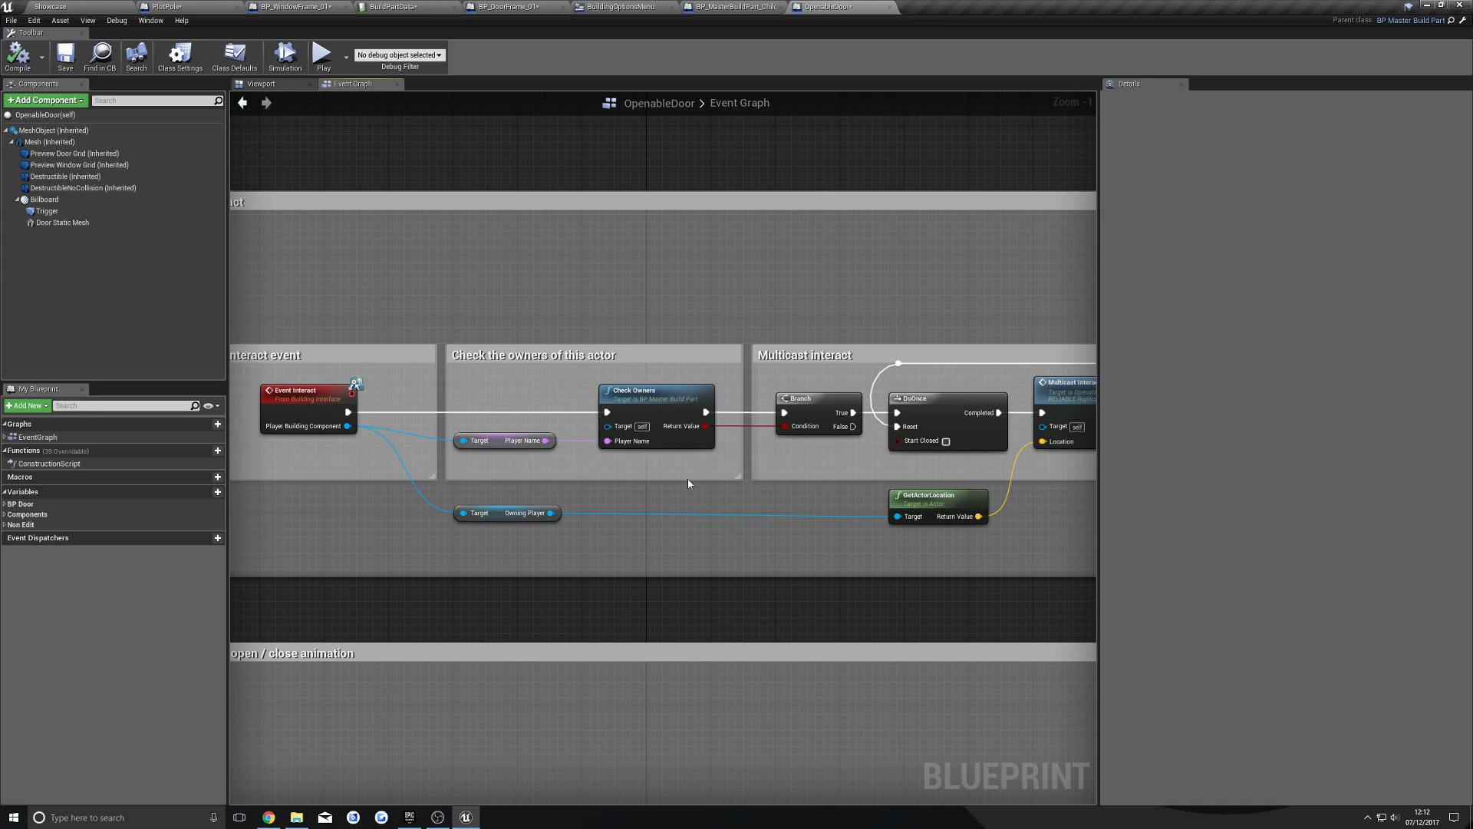
right_click_drag(368, 418, 377, 369)
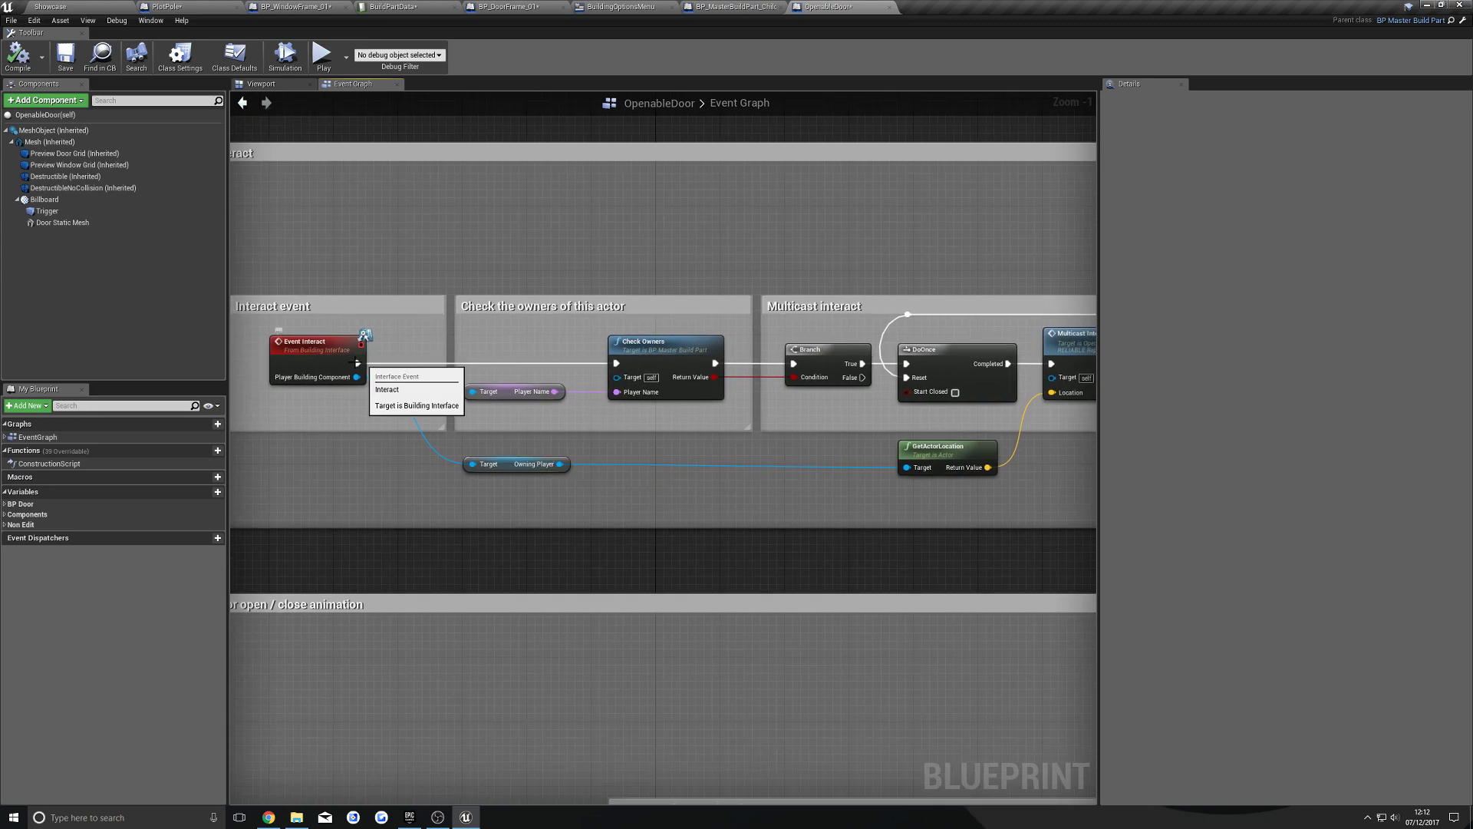
scroll(598, 304, "down", 1)
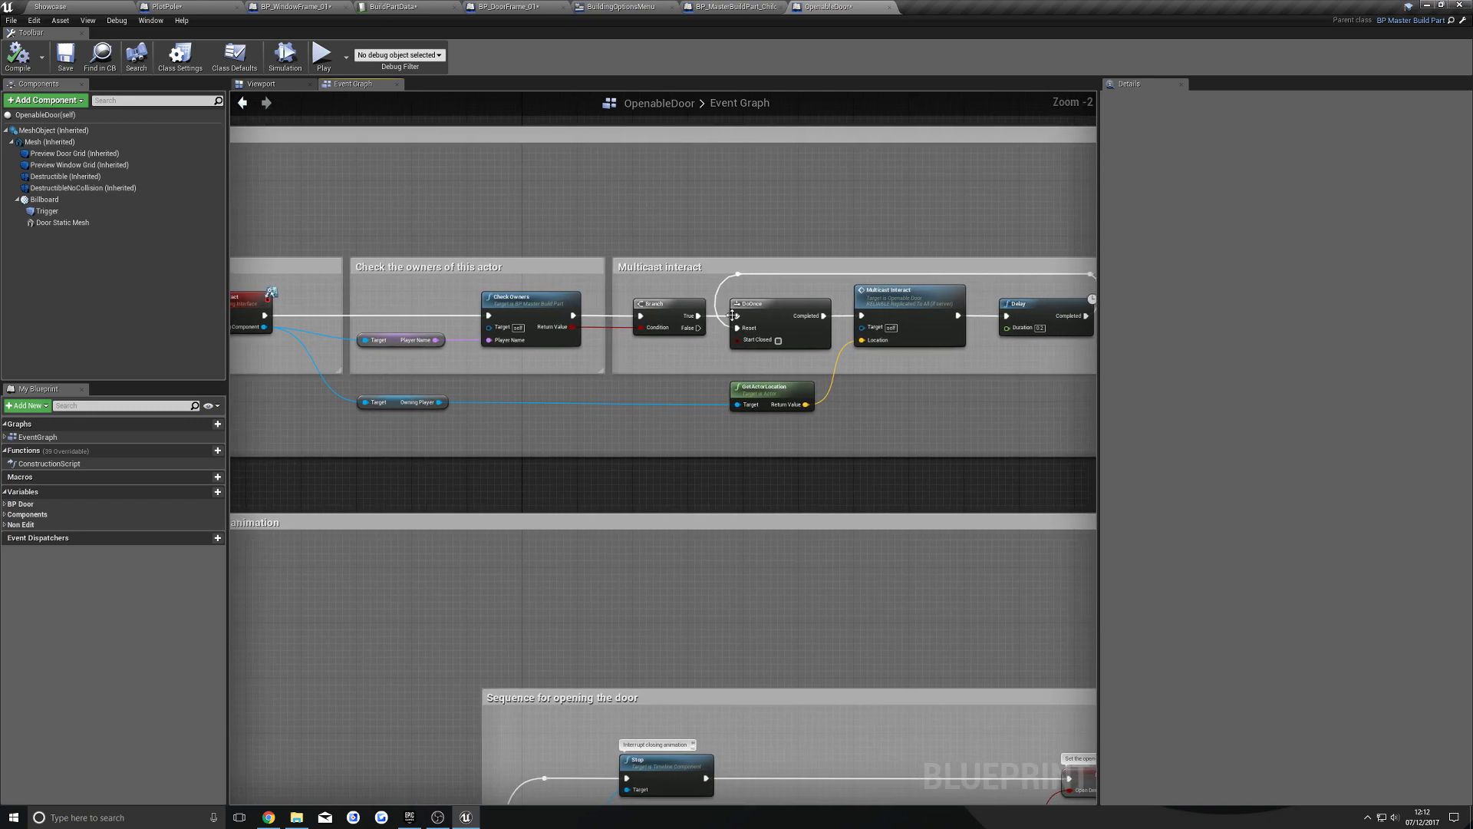
right_click_drag(599, 304, 454, 393)
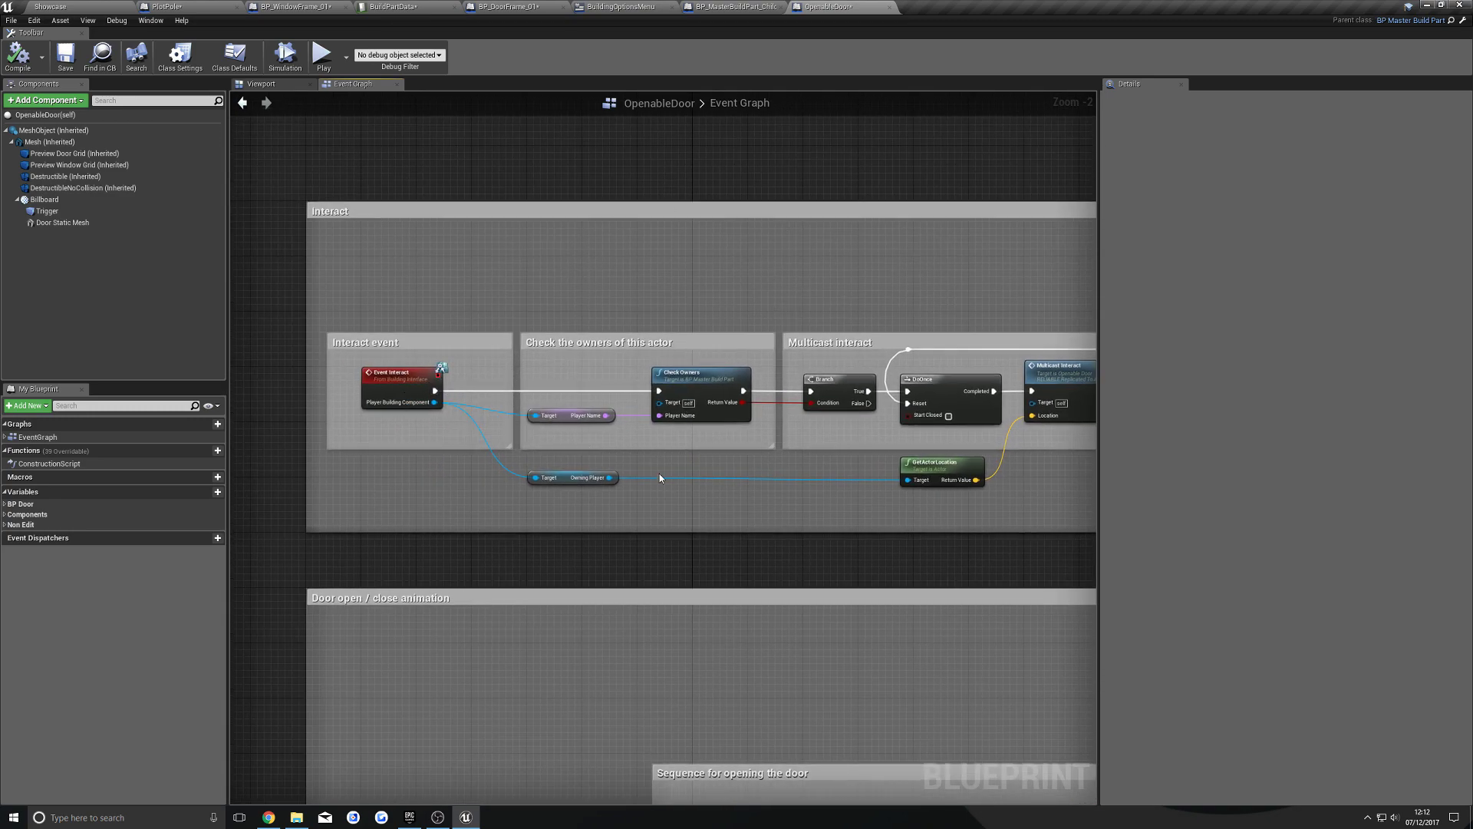
right_click_drag(844, 359, 372, 449)
mouse_move(679, 464)
right_mouse_down()
mouse_move(248, 453)
mouse_move(558, 443)
mouse_move(904, 457)
mouse_move(487, 460)
mouse_move(652, 471)
right_mouse_up()
Select and then deselect the SET Pending Destroy node in the Multicast destroy graph.
scroll(453, 299, "down", 1)
scroll(651, 470, "down", 1)
scroll(506, 483, "up", 2)
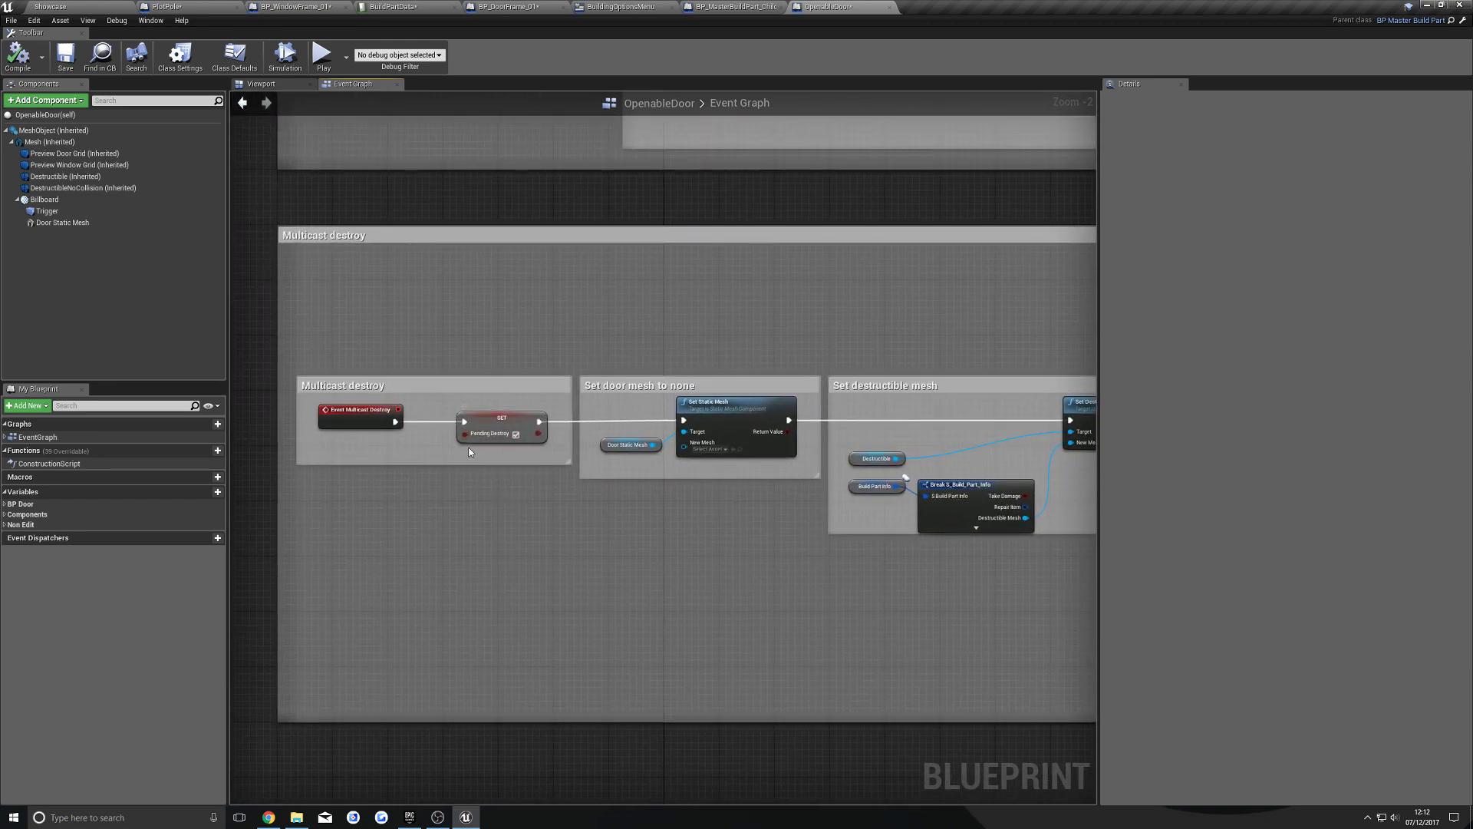
left_click_drag(452, 448, 564, 408)
left_click(517, 474)
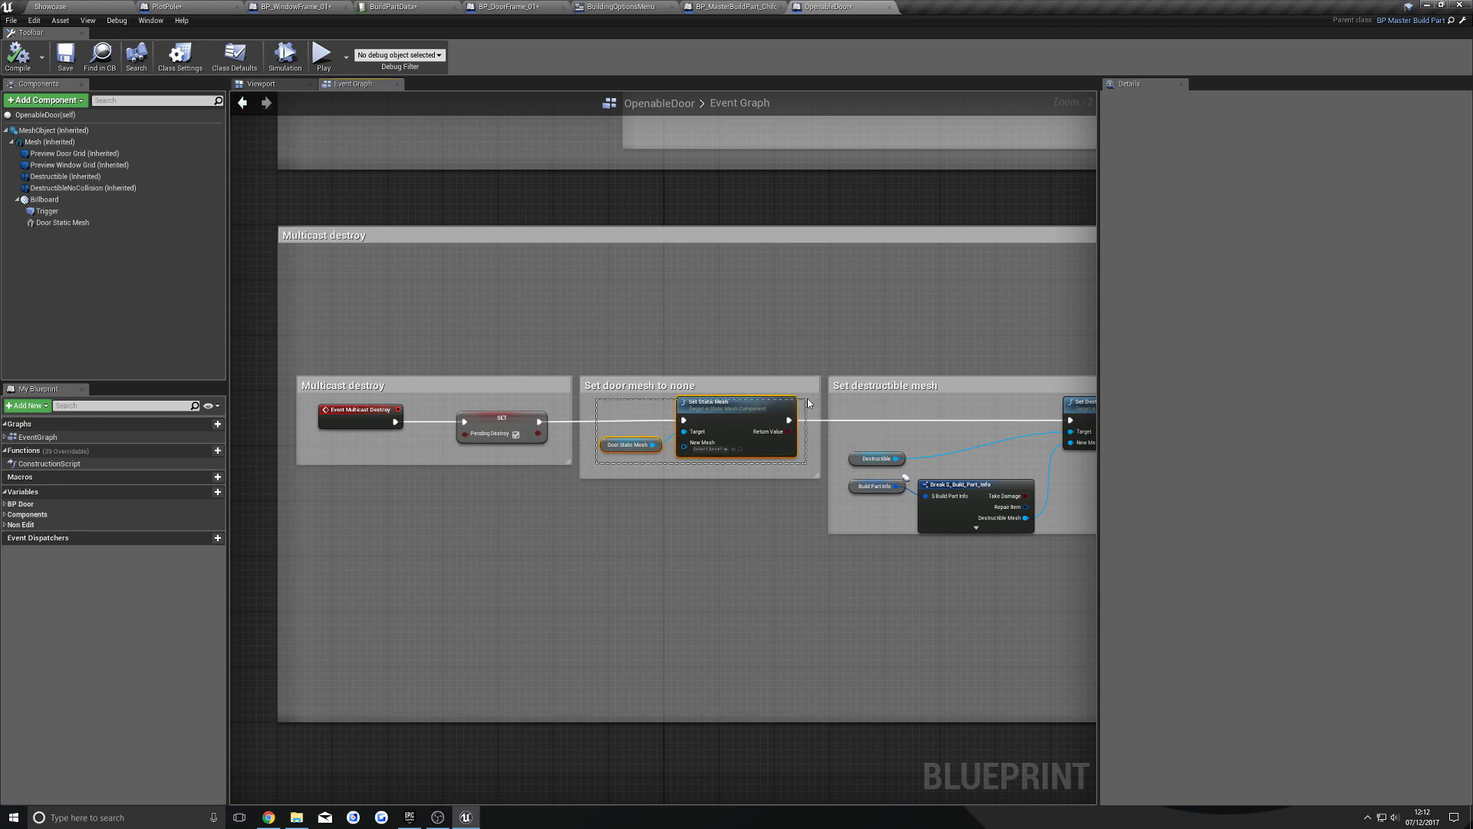
Pan across Set Destructible Mesh, Damage the destructable mesh and Clear build type, then select the nodes.
right_click_drag(630, 418, 442, 418)
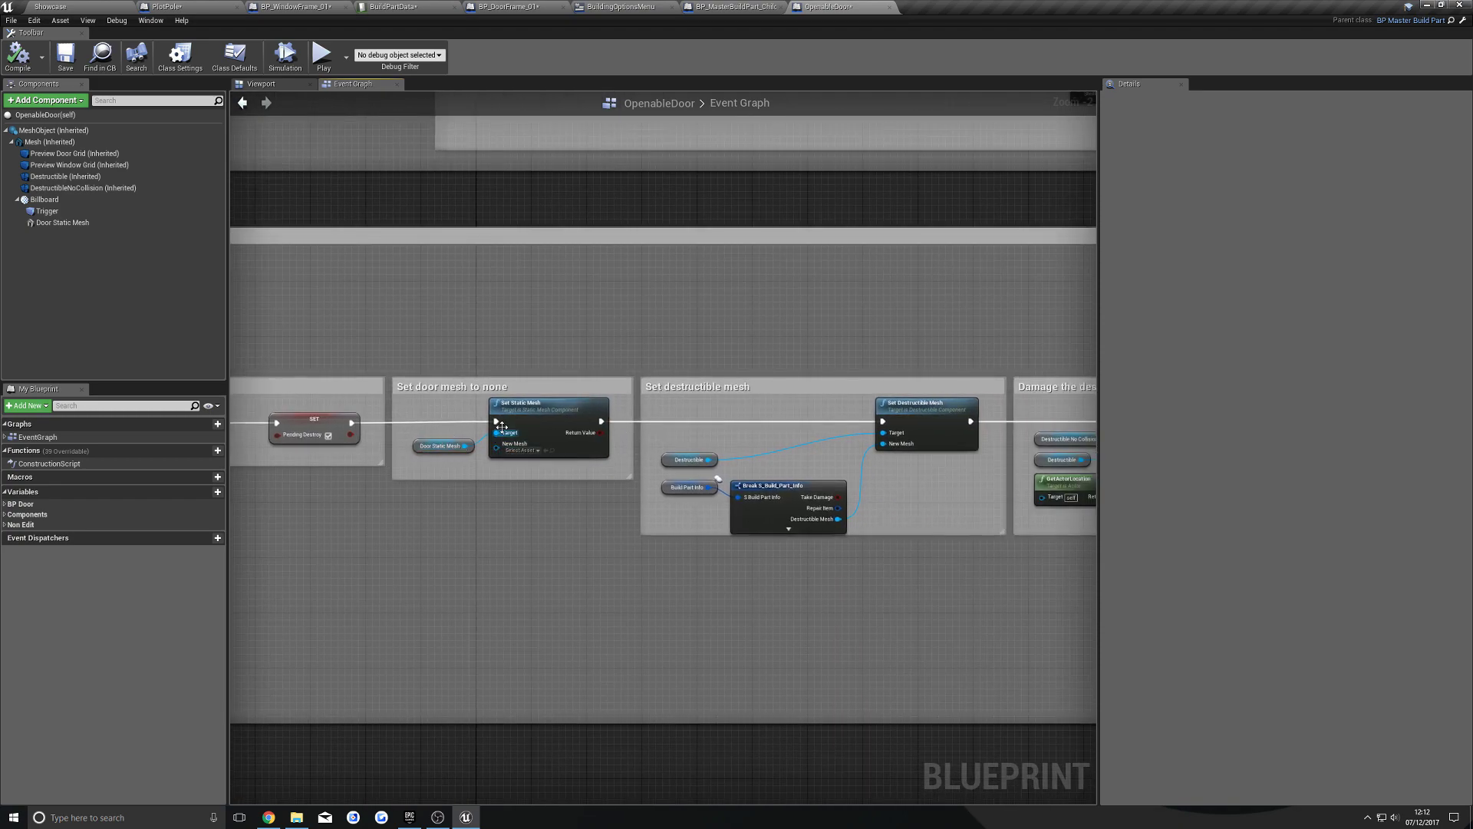
right_click_drag(724, 482, 541, 480)
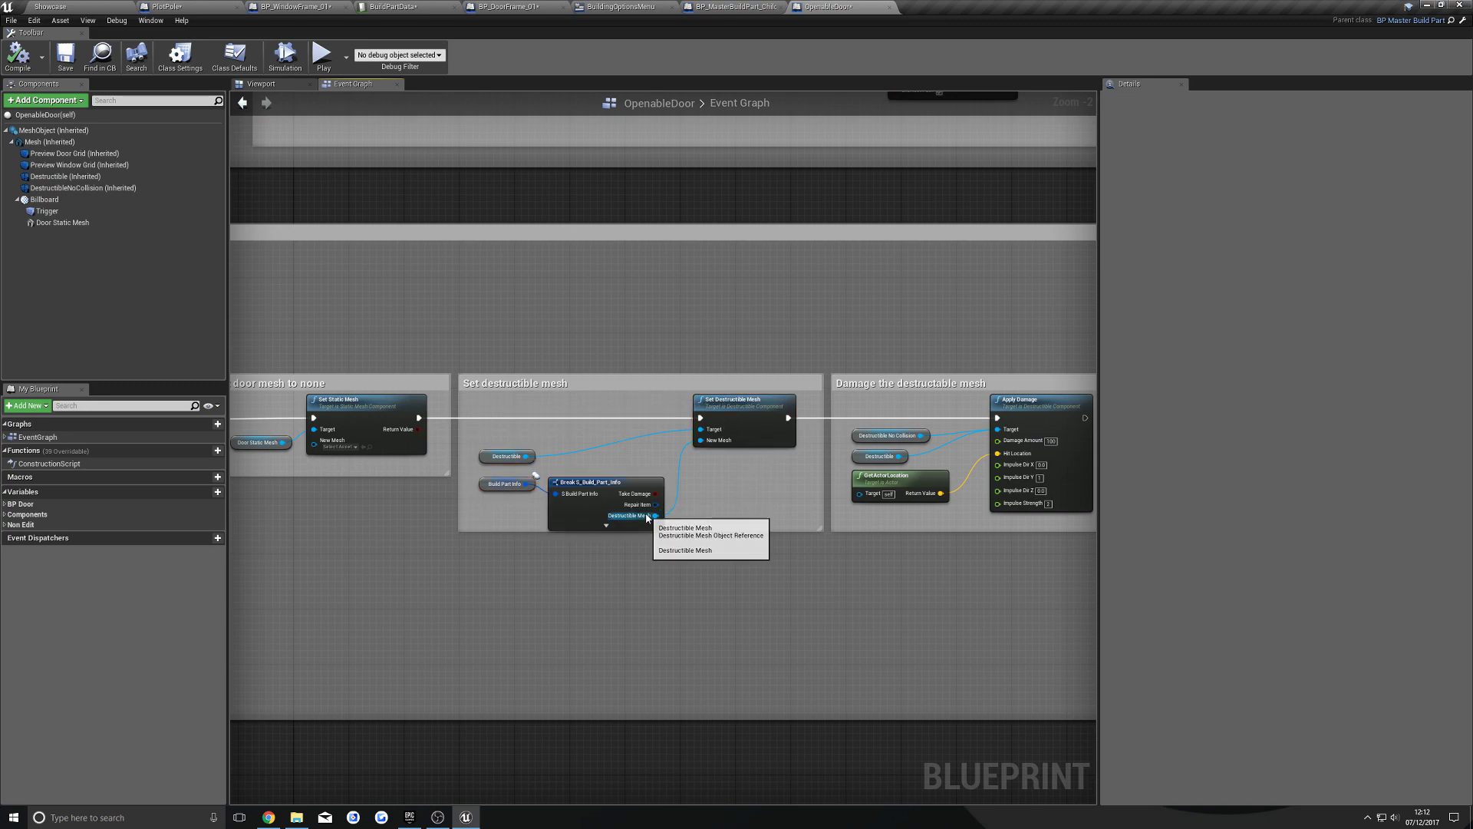
right_click_drag(636, 525, 422, 521)
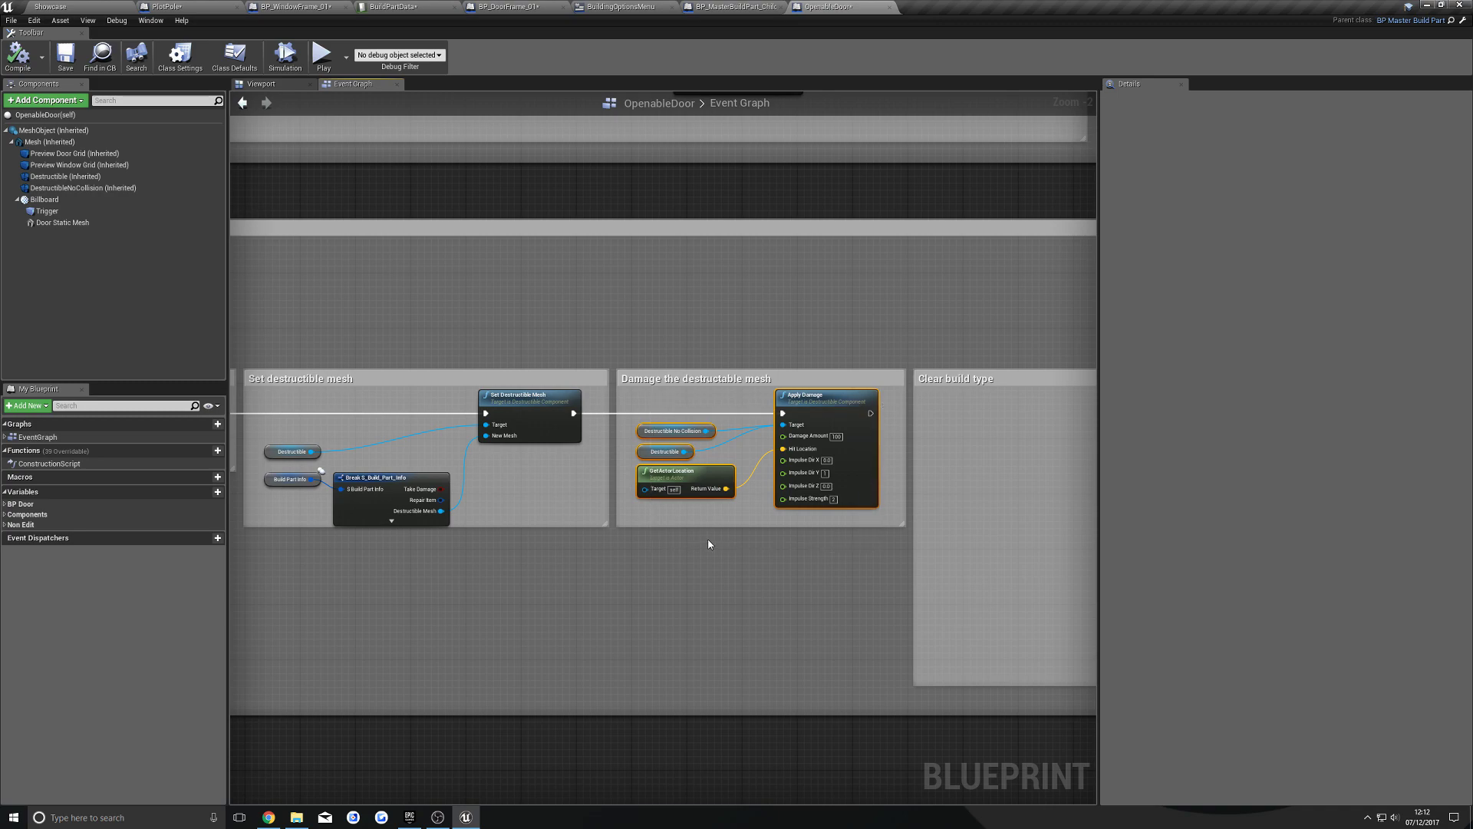
scroll(485, 489, "down", 2)
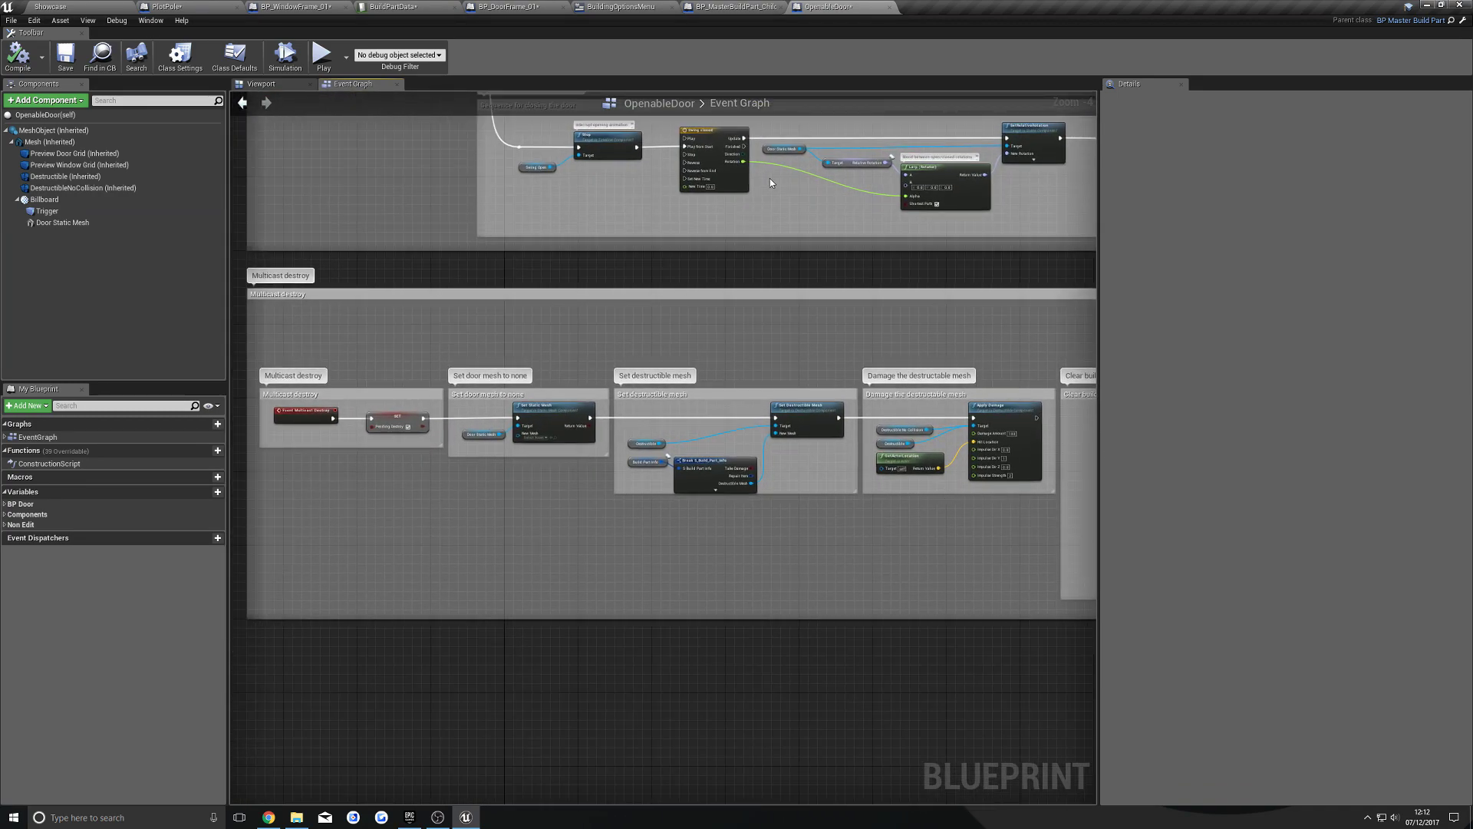
left_click_drag(1044, 527, 619, 531)
Zoom out to frame the Interact, door animation and Multicast destroy groups together.
scroll(521, 725, "down", 1)
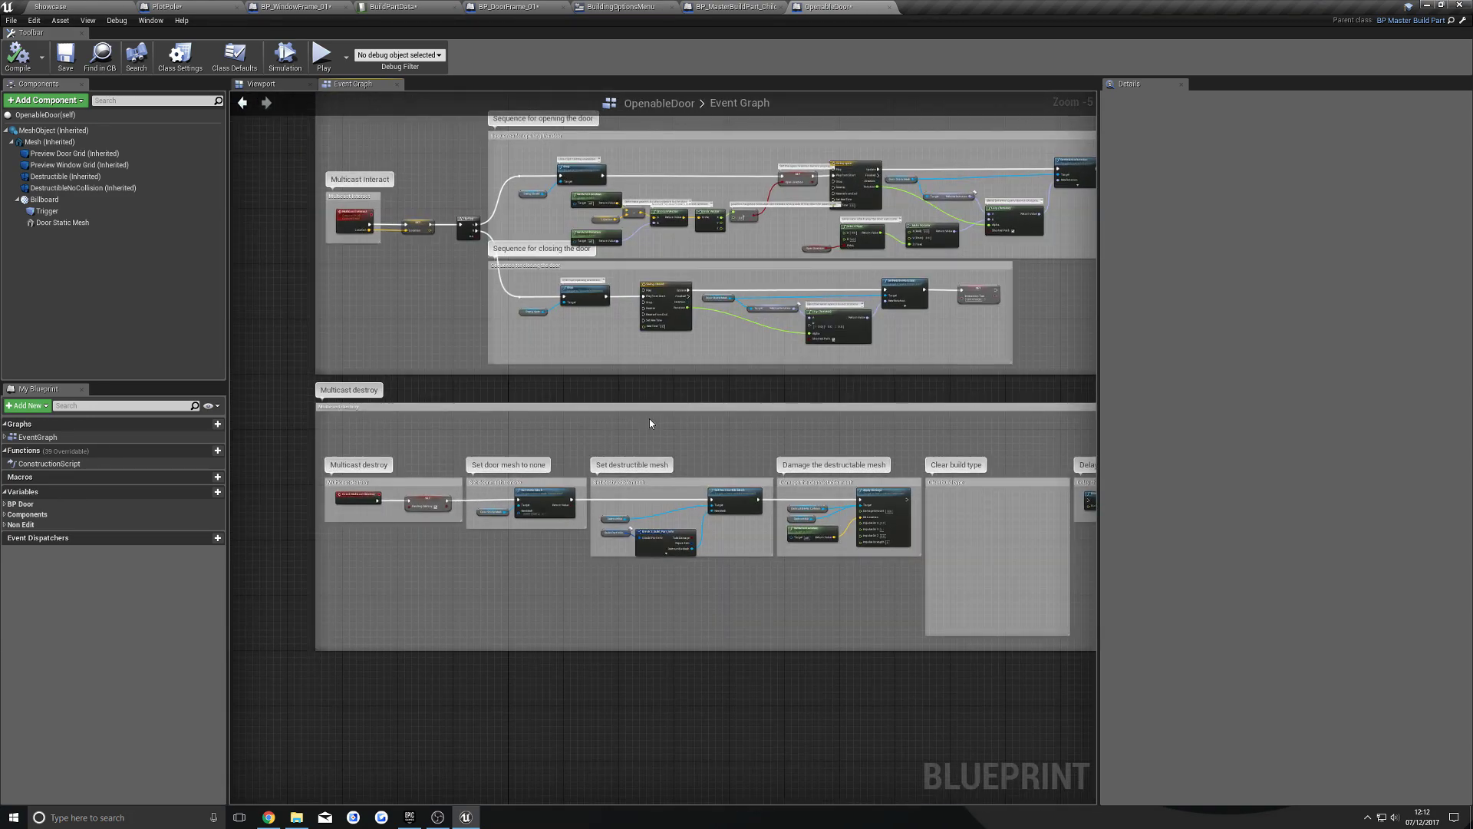
right_click_drag(599, 438, 693, 349)
right_click_drag(591, 365, 570, 258)
scroll(570, 259, "down", 1)
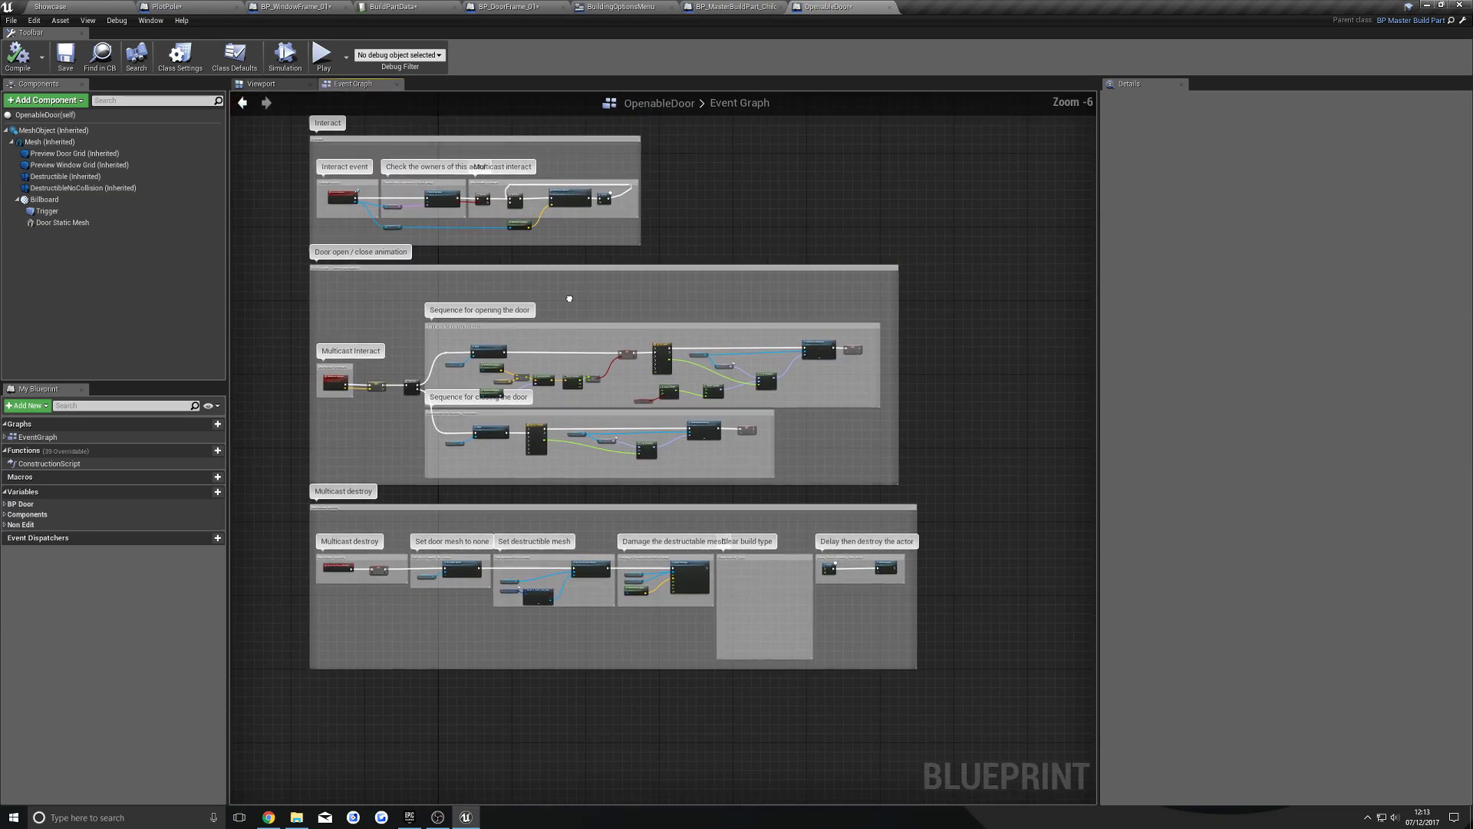
right_click_drag(773, 225, 724, 284)
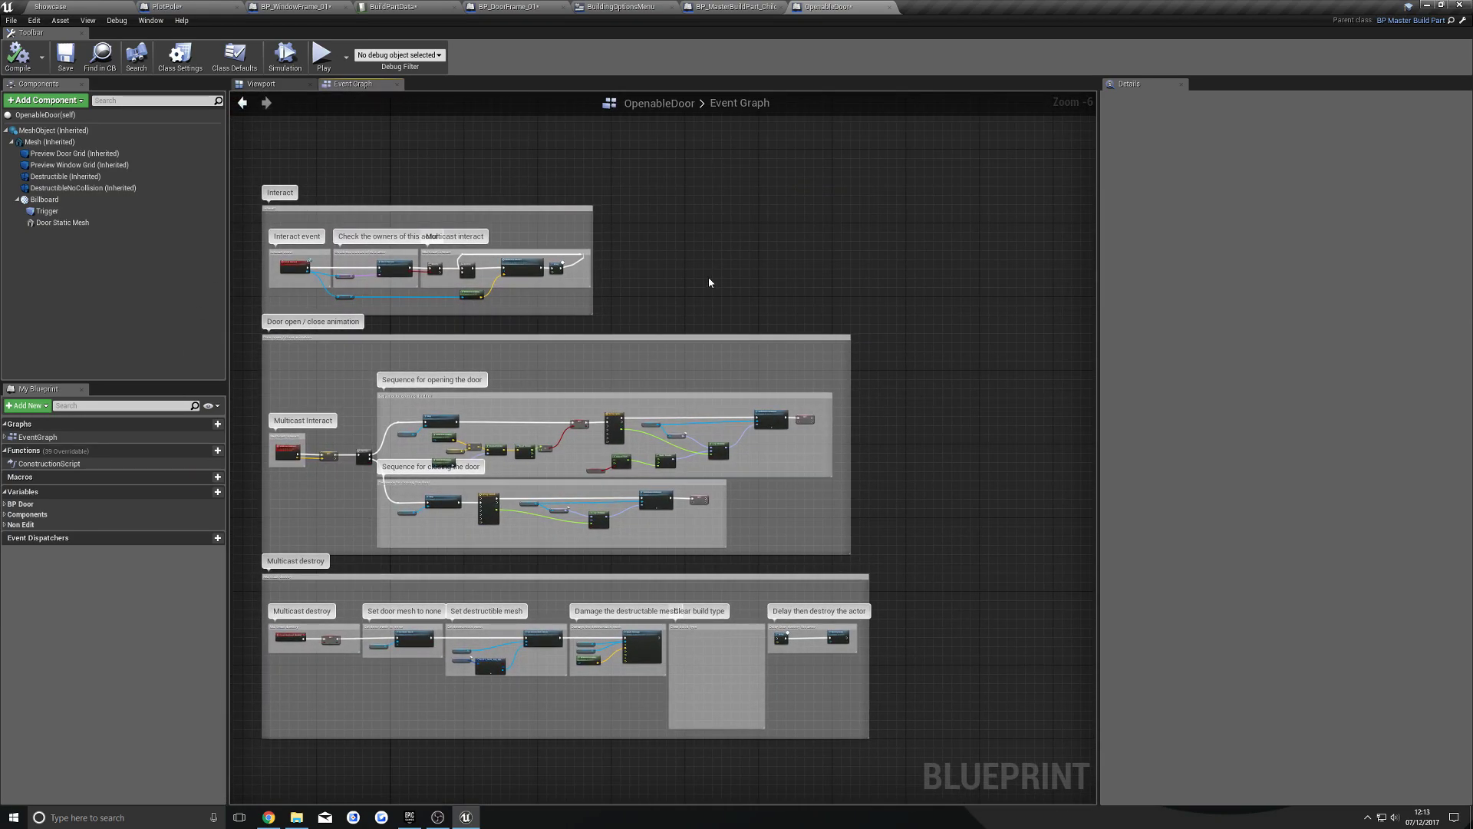
Select the door mesh in the Viewport to view its SM_Door_Wood_01 properties, then return to the Event Graph.
left_click(265, 83)
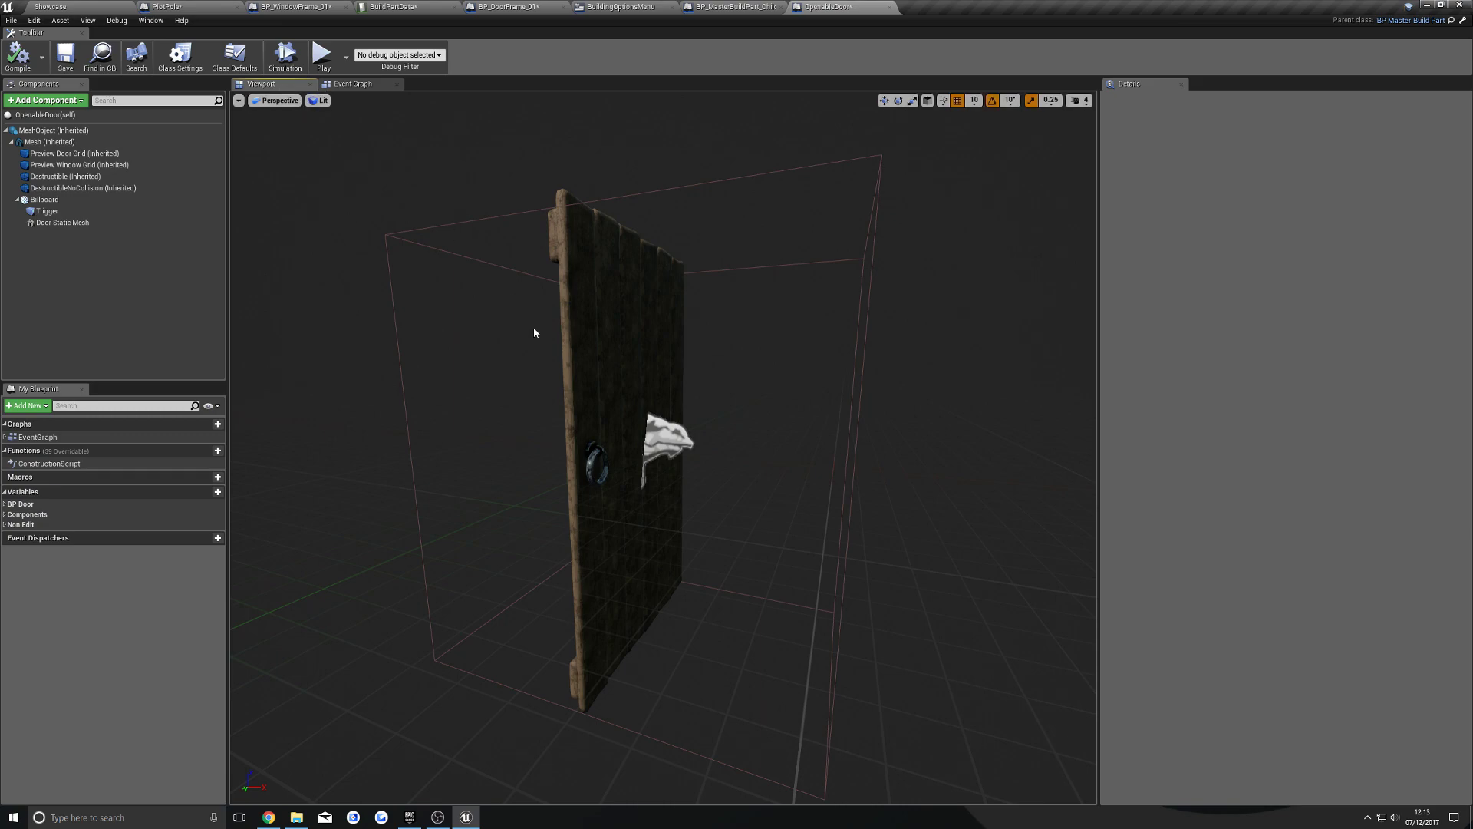
left_click(559, 360)
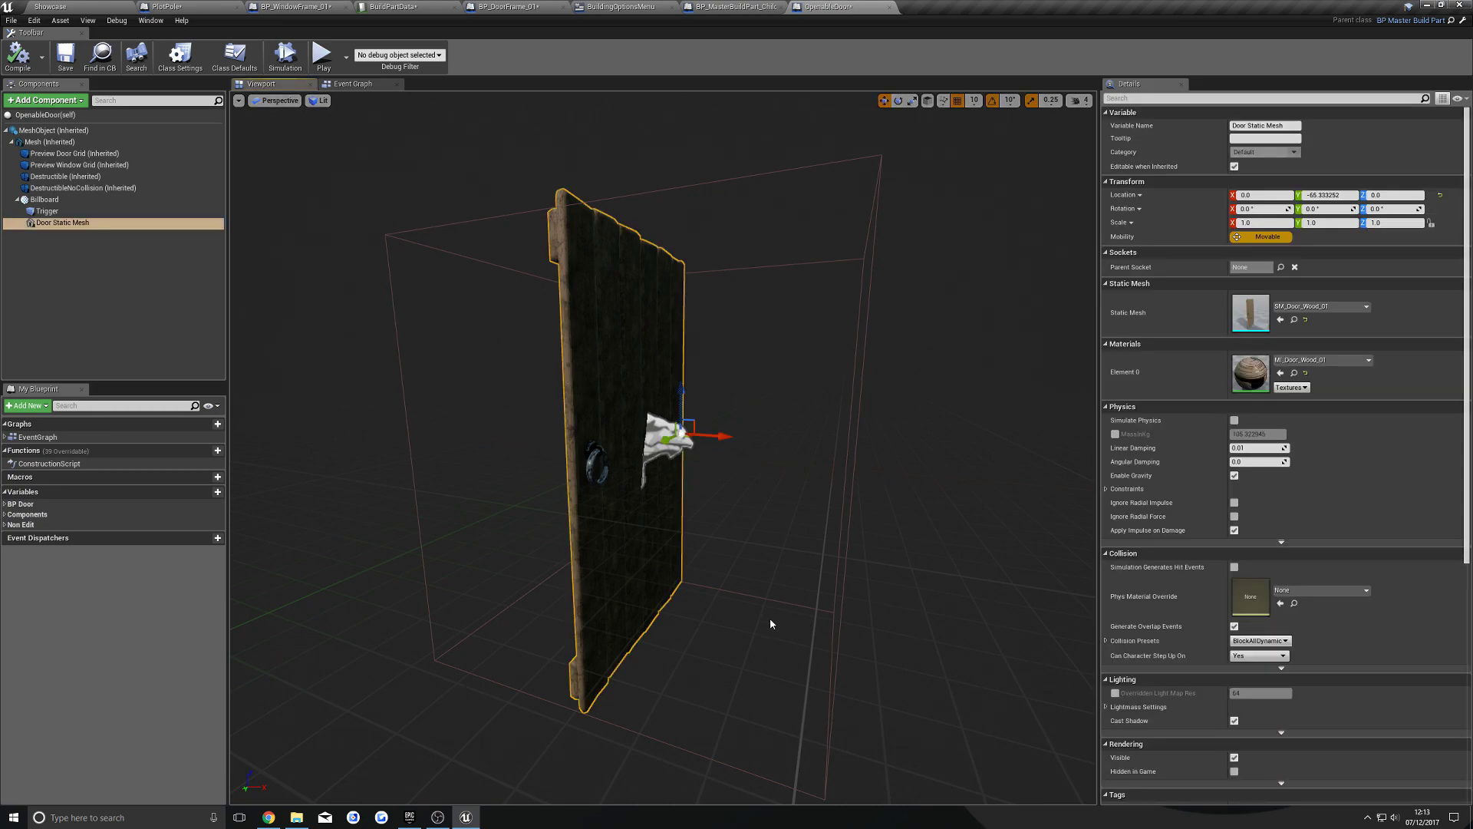
left_click_drag(795, 553, 840, 549)
left_click(352, 83)
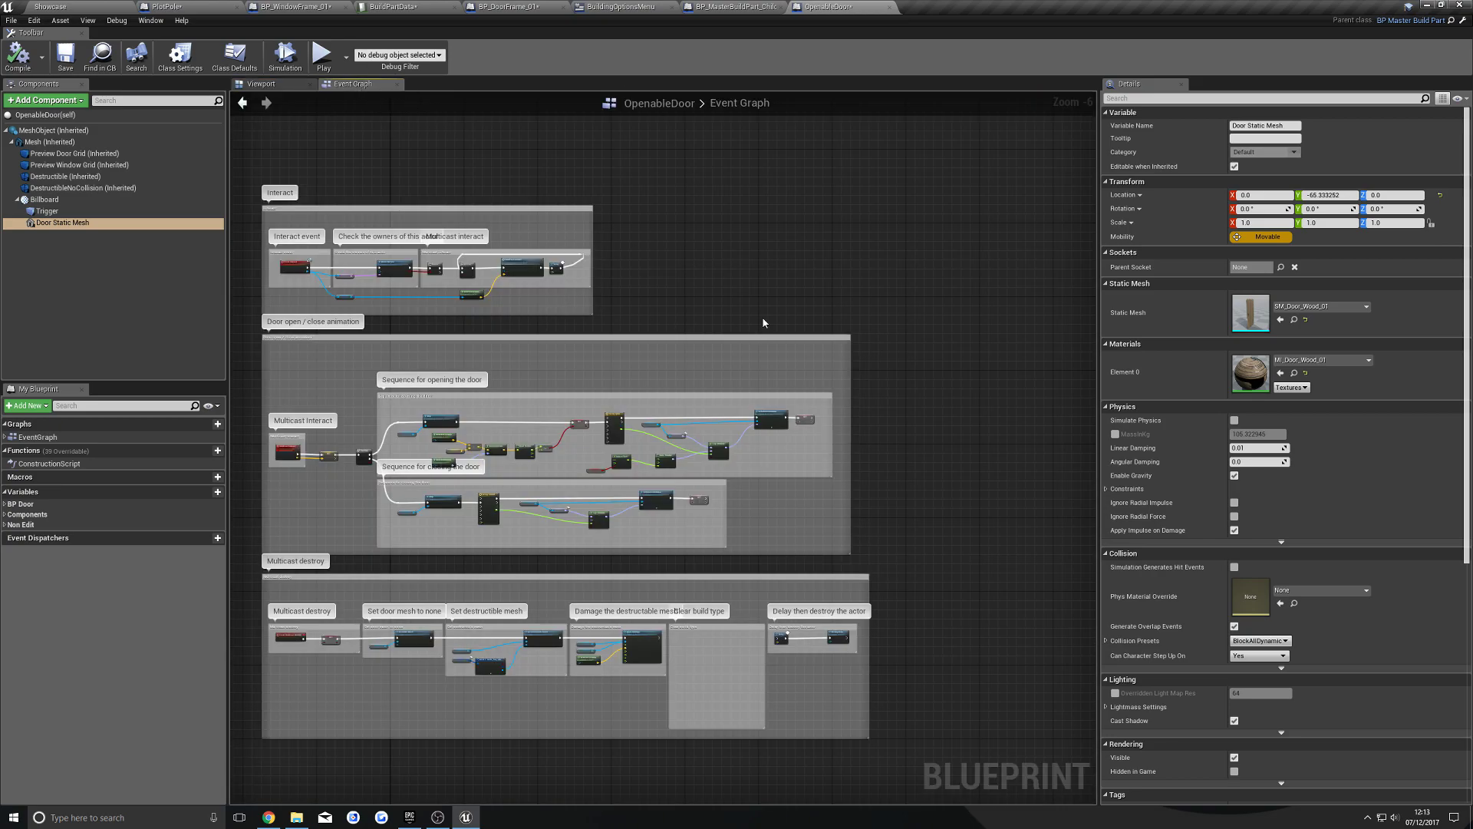